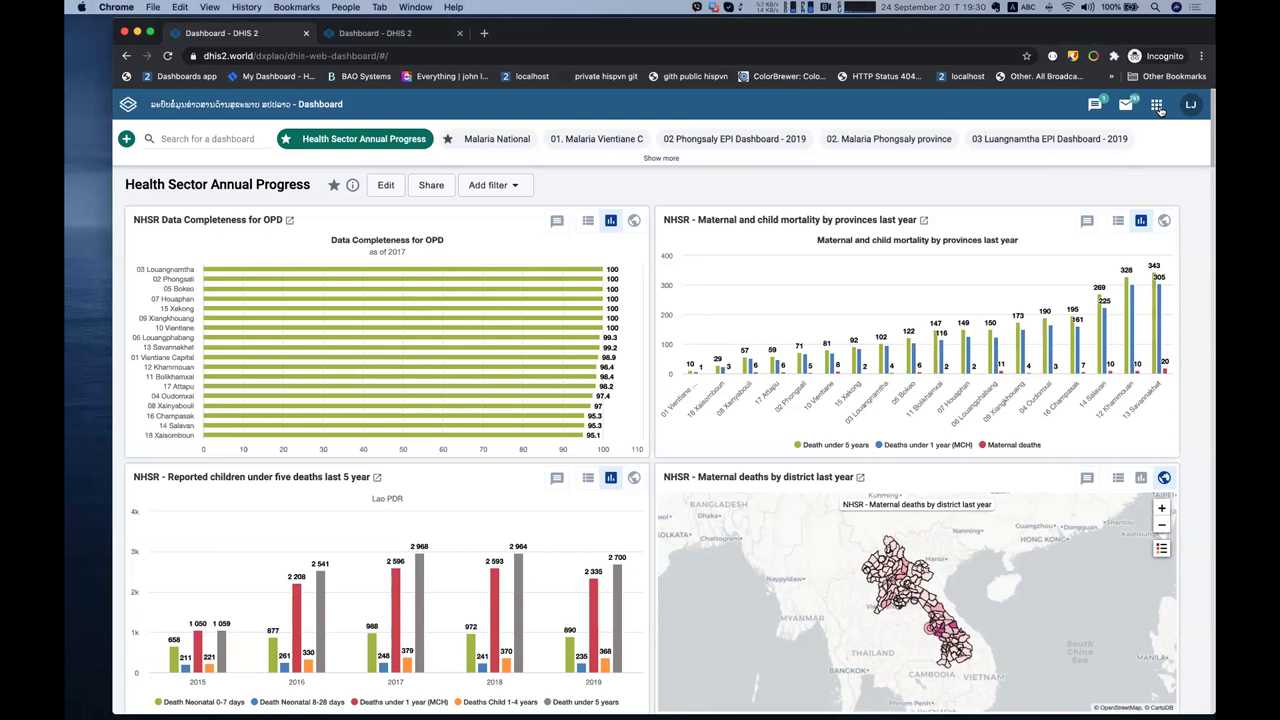
# Launch the Data Entry app and select Lao PDR as the organisation unit
pyautogui.click(1157, 106)
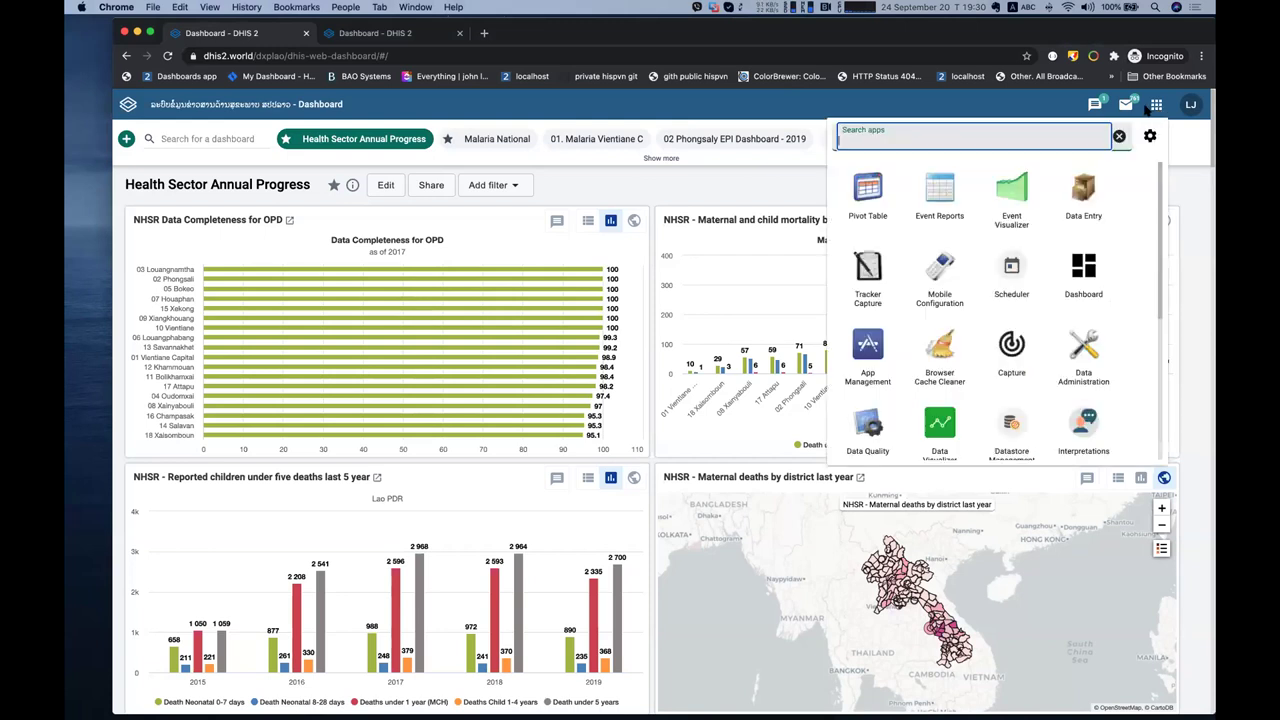
pyautogui.click(1088, 203)
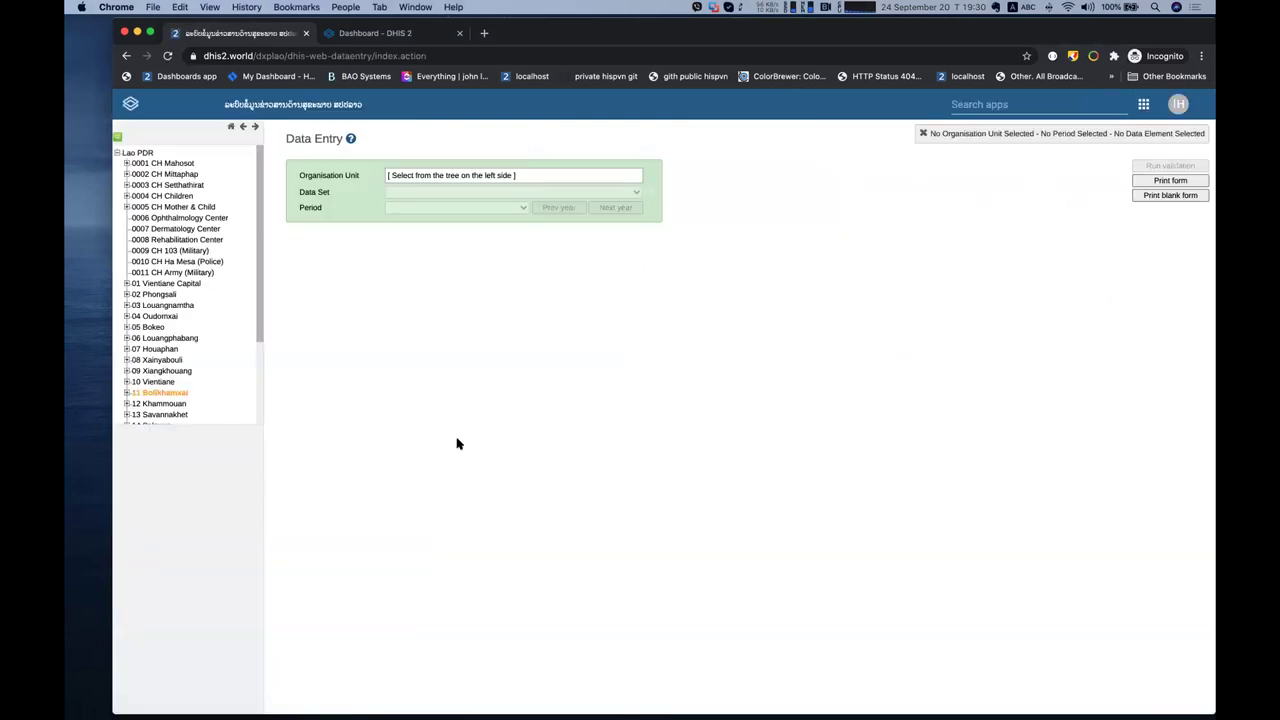
pyautogui.click(162, 163)
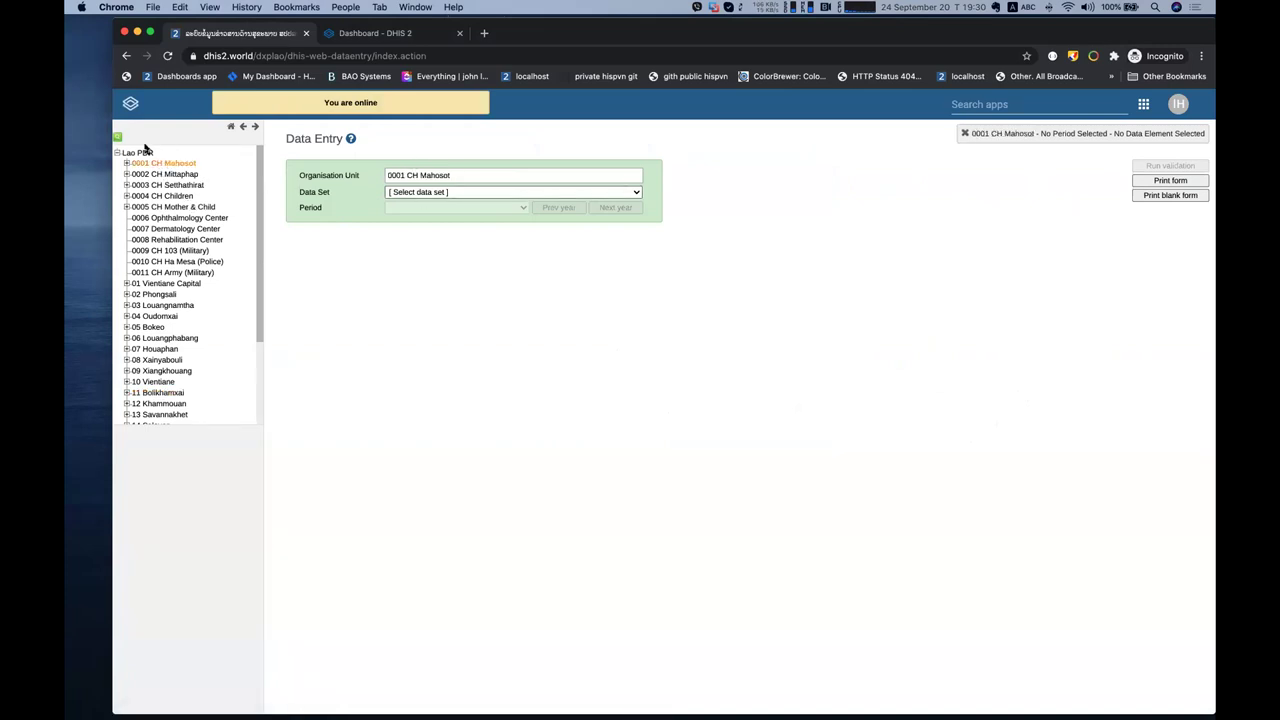
pyautogui.click(152, 156)
# Load the DXP Survery Dataset for period 2017 and review its observed values and bounds
pyautogui.click(423, 192)
pyautogui.click(430, 201)
pyautogui.click(430, 207)
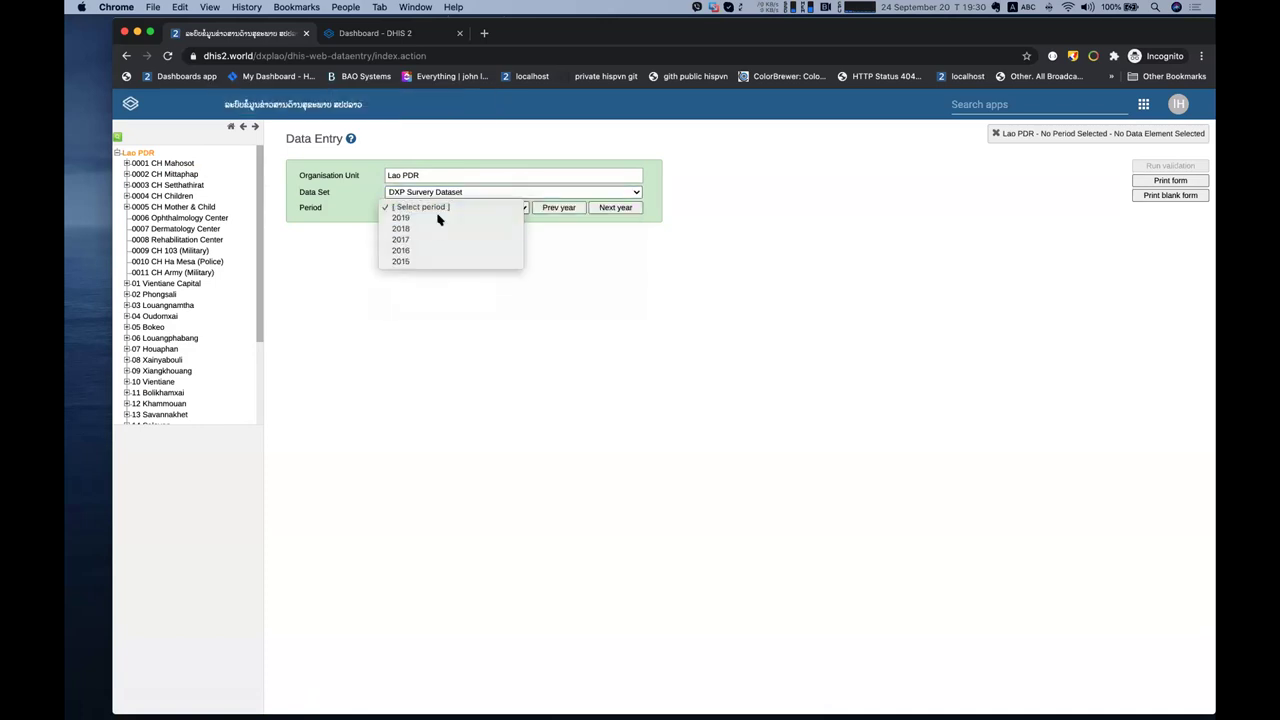
pyautogui.click(437, 217)
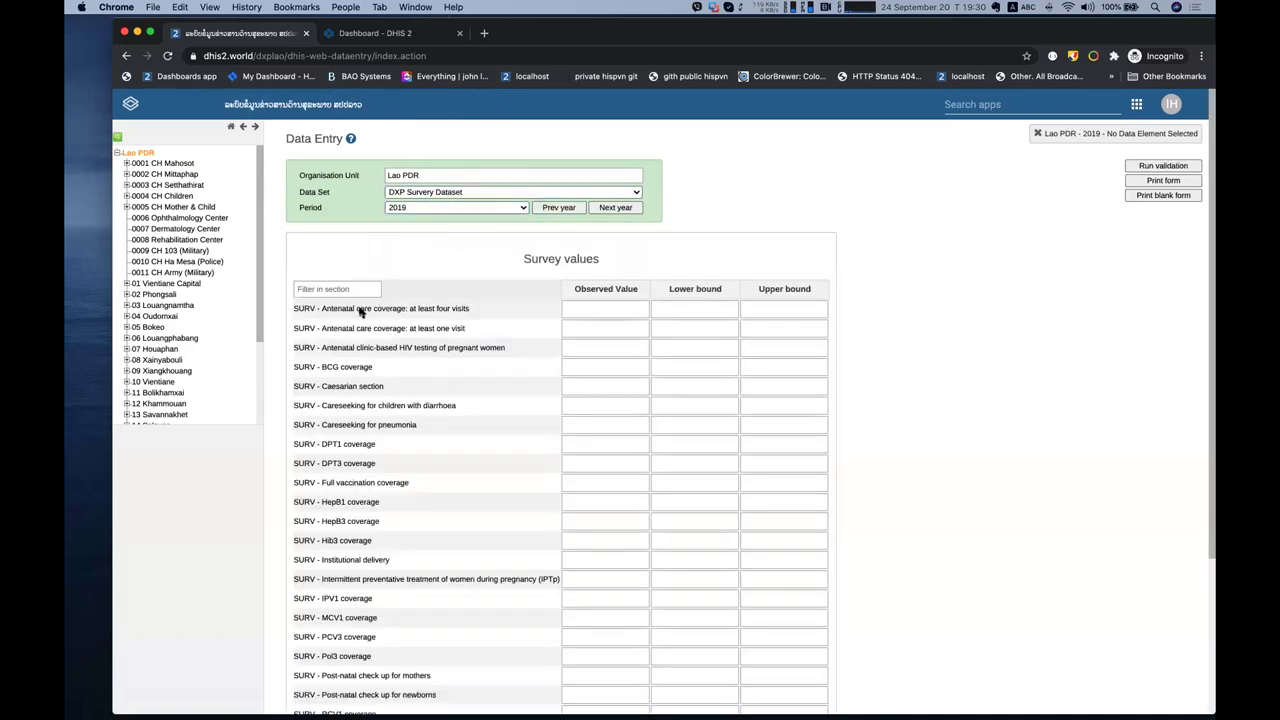
pyautogui.click(430, 210)
pyautogui.click(431, 228)
pyautogui.scroll(-5, 612, 365)
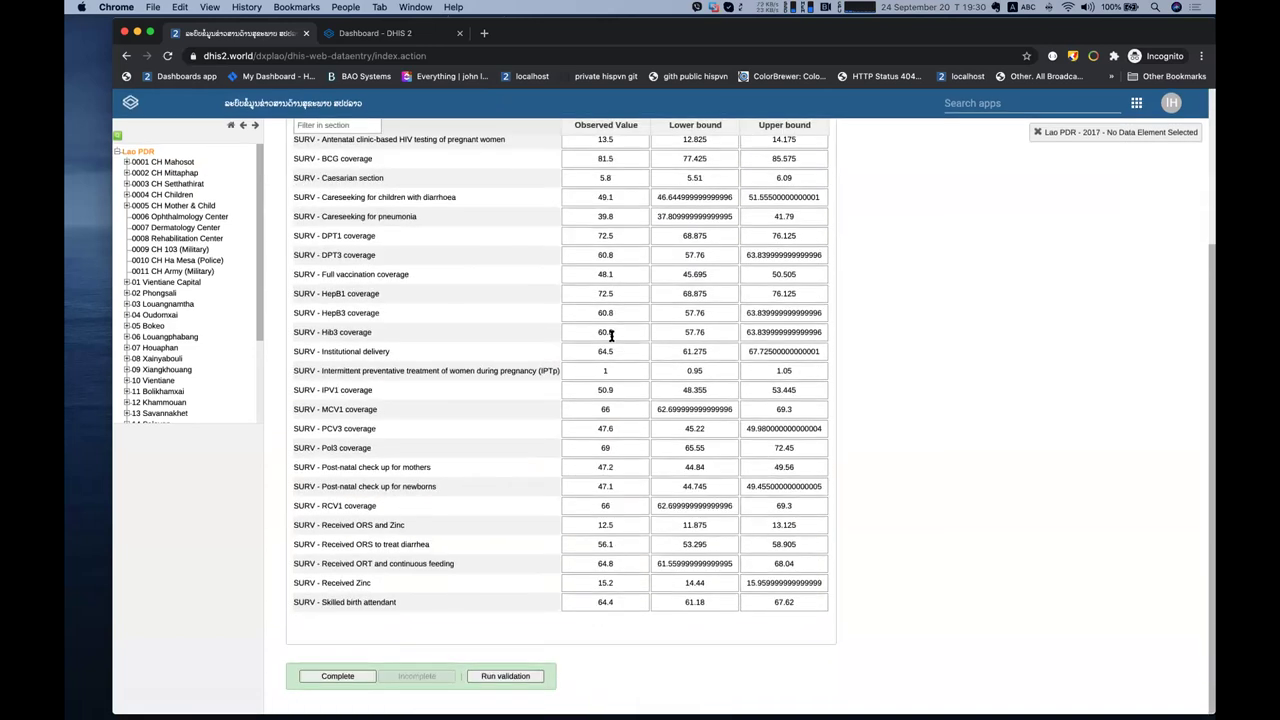
pyautogui.scroll(4, 610, 336)
pyautogui.scroll(2, 610, 336)
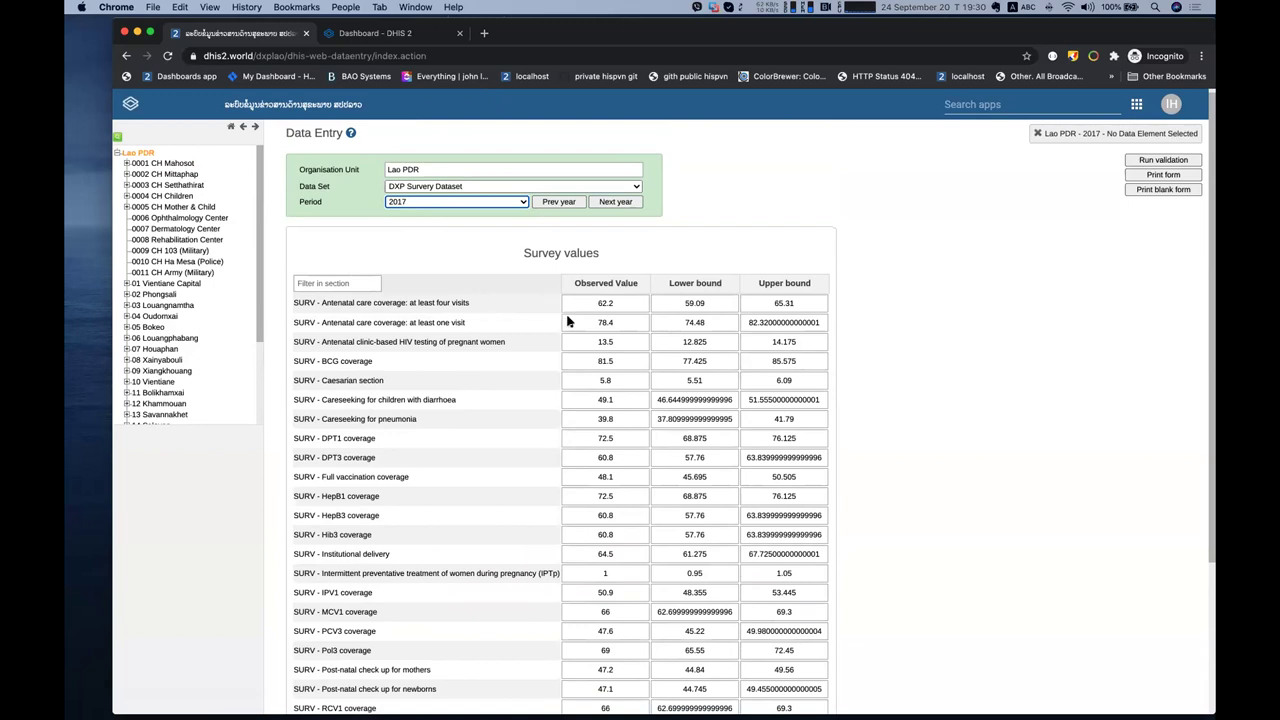
pyautogui.scroll(-6, 567, 321)
pyautogui.scroll(5, 520, 301)
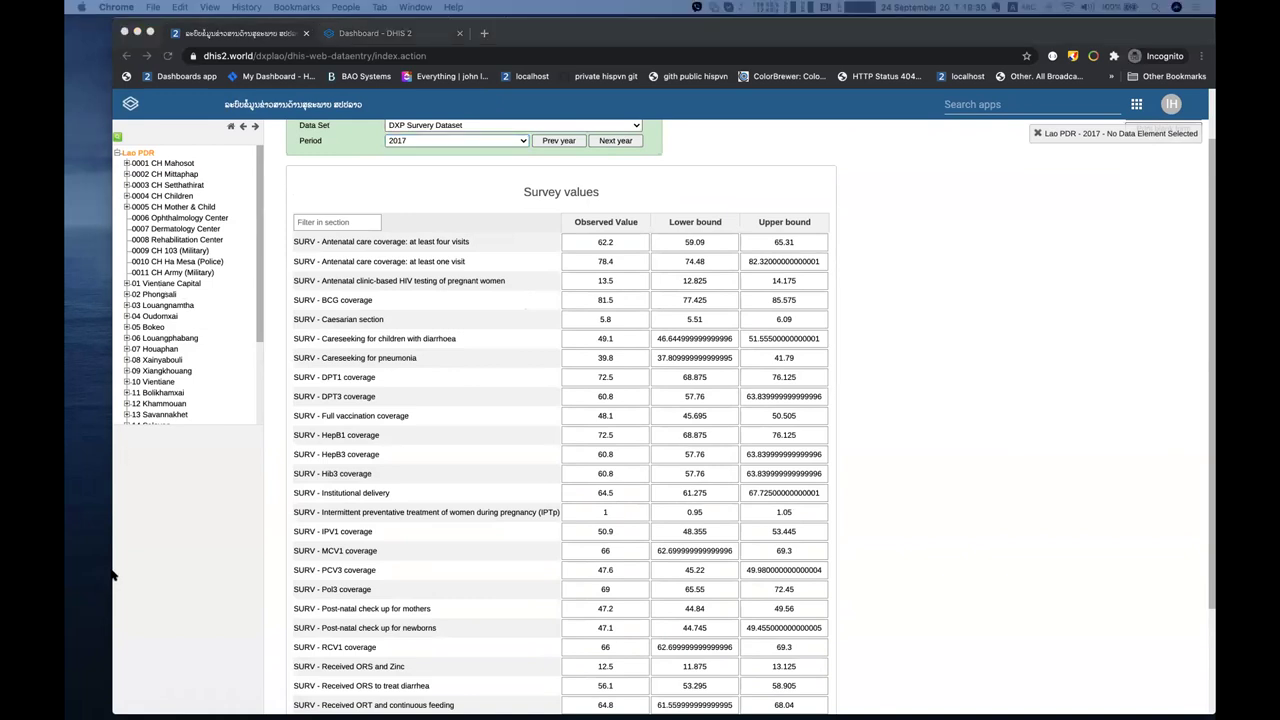
# Show 01 Vientiane Capital's 2017 survey values and expand it to list its districts
pyautogui.click(100, 525)
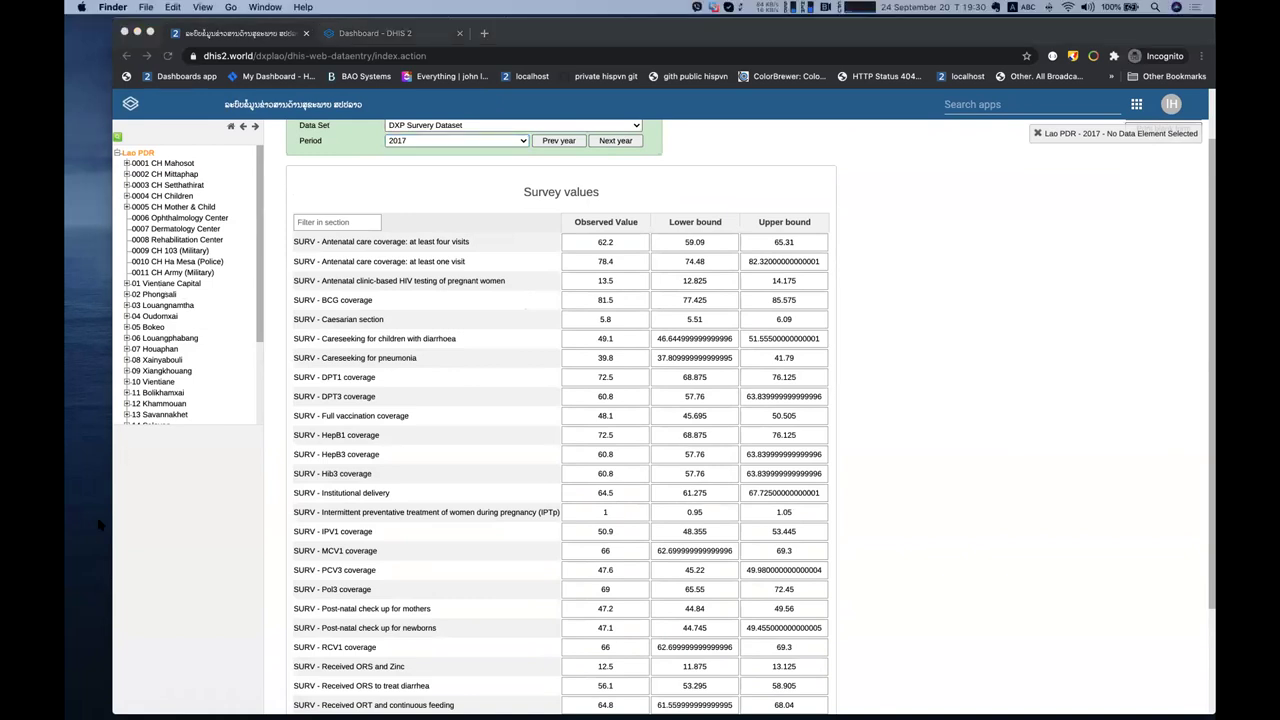
pyautogui.click(166, 285)
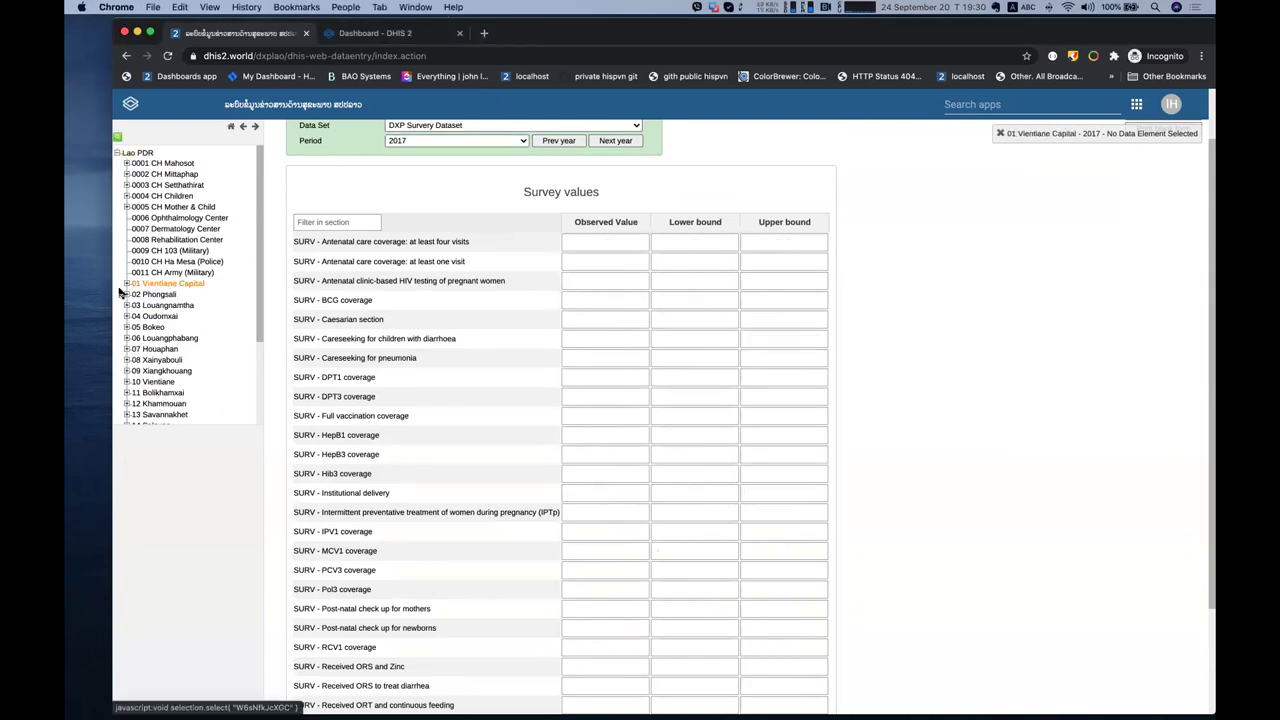
pyautogui.click(126, 284)
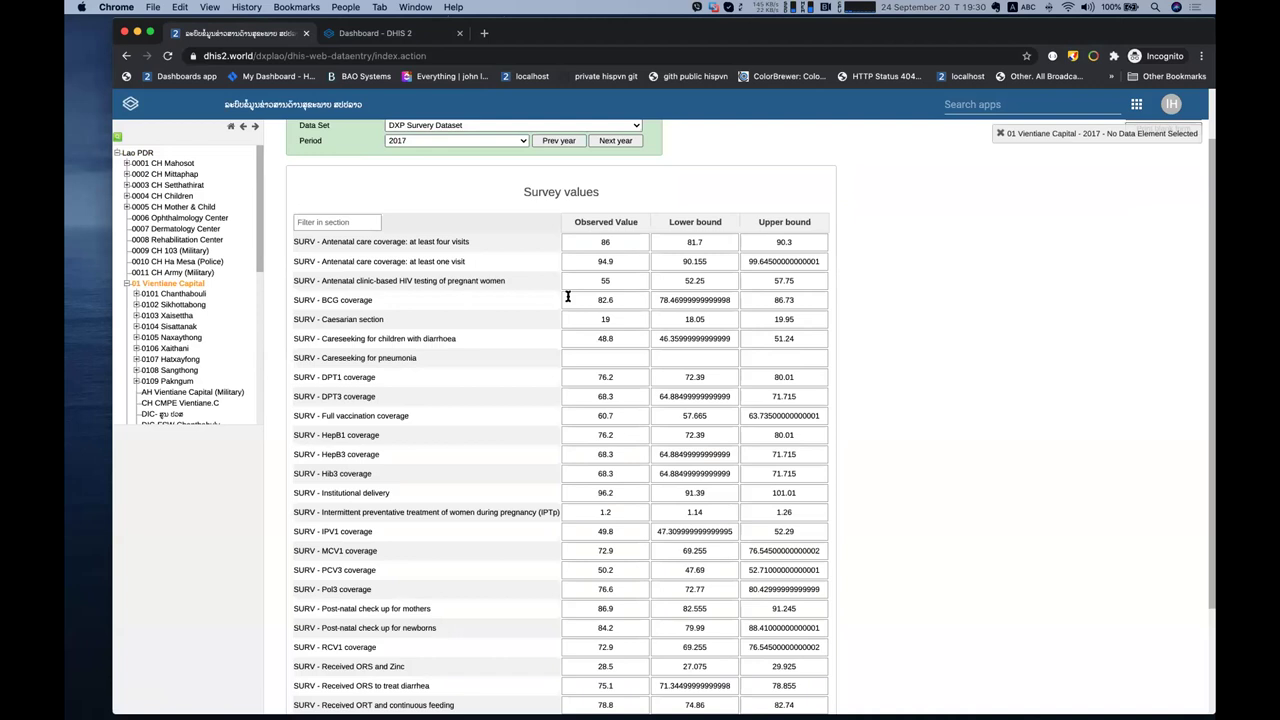
pyautogui.scroll(2, 560, 292)
# Try HMIS: Population and HMIS: Staff data sets for 0101 DH Chanthabouli, then return to the dashboard
pyautogui.click(477, 190)
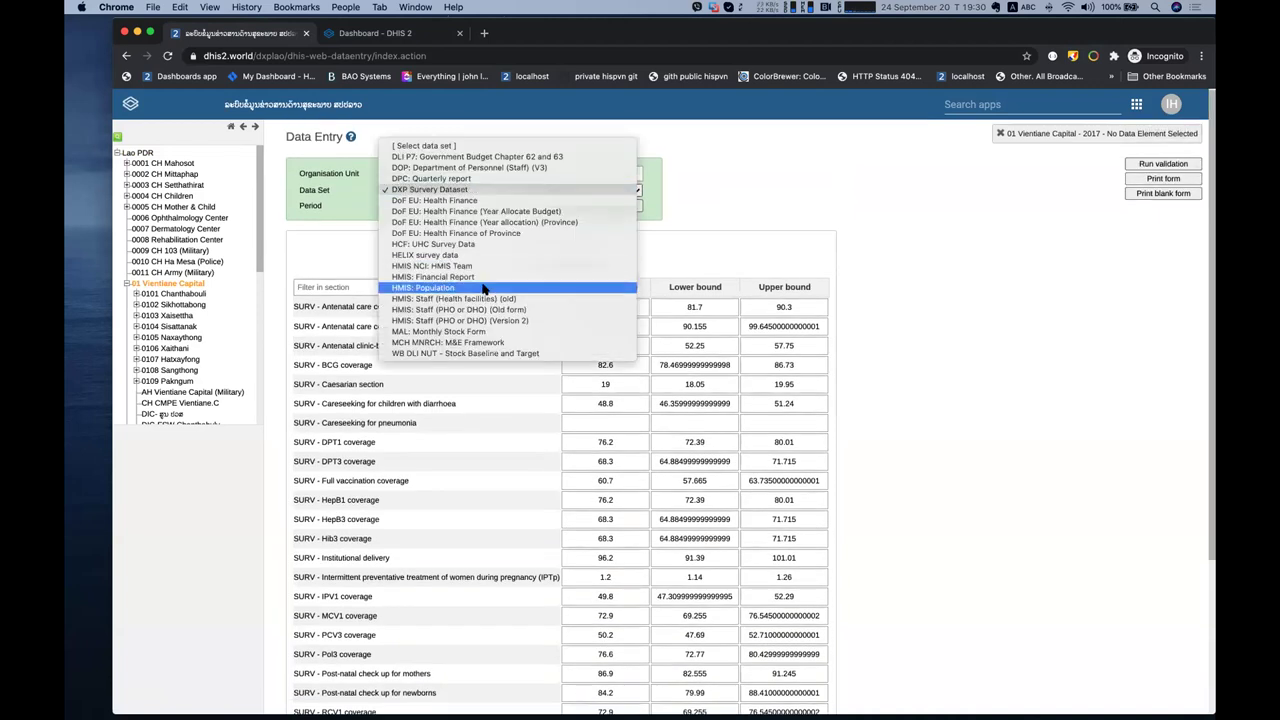
pyautogui.click(484, 288)
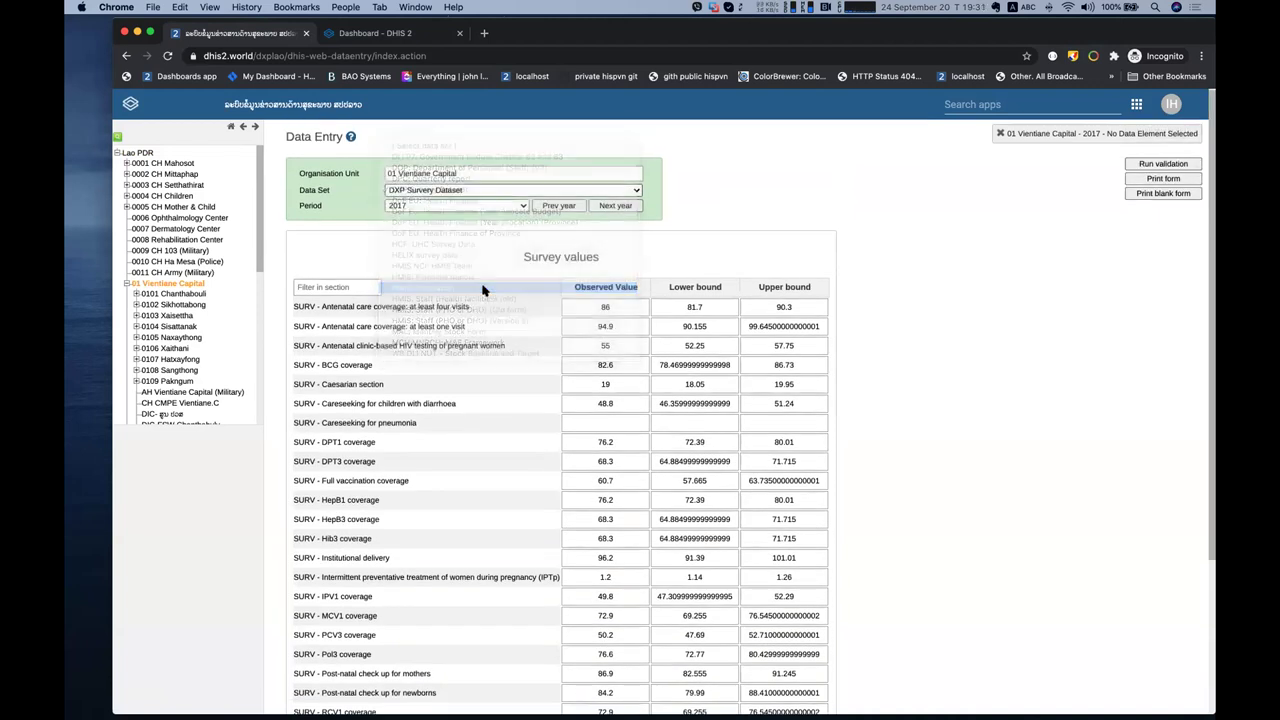
pyautogui.click(449, 192)
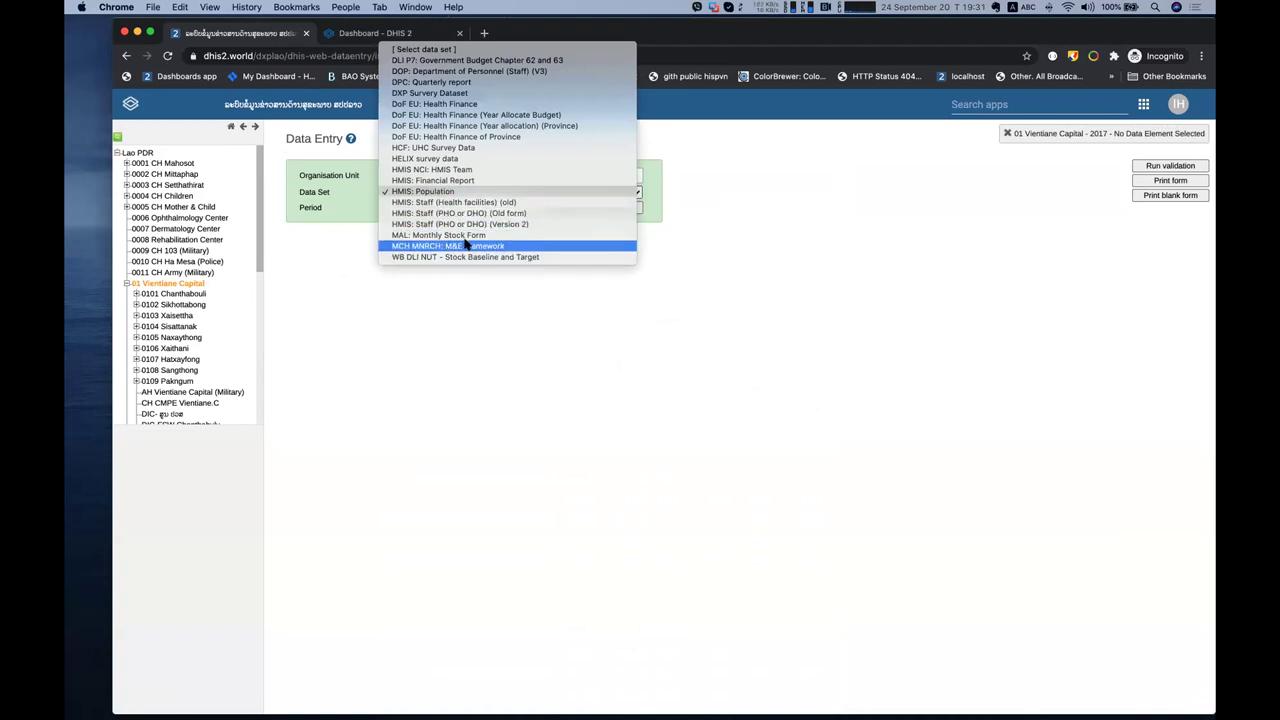
pyautogui.click(460, 202)
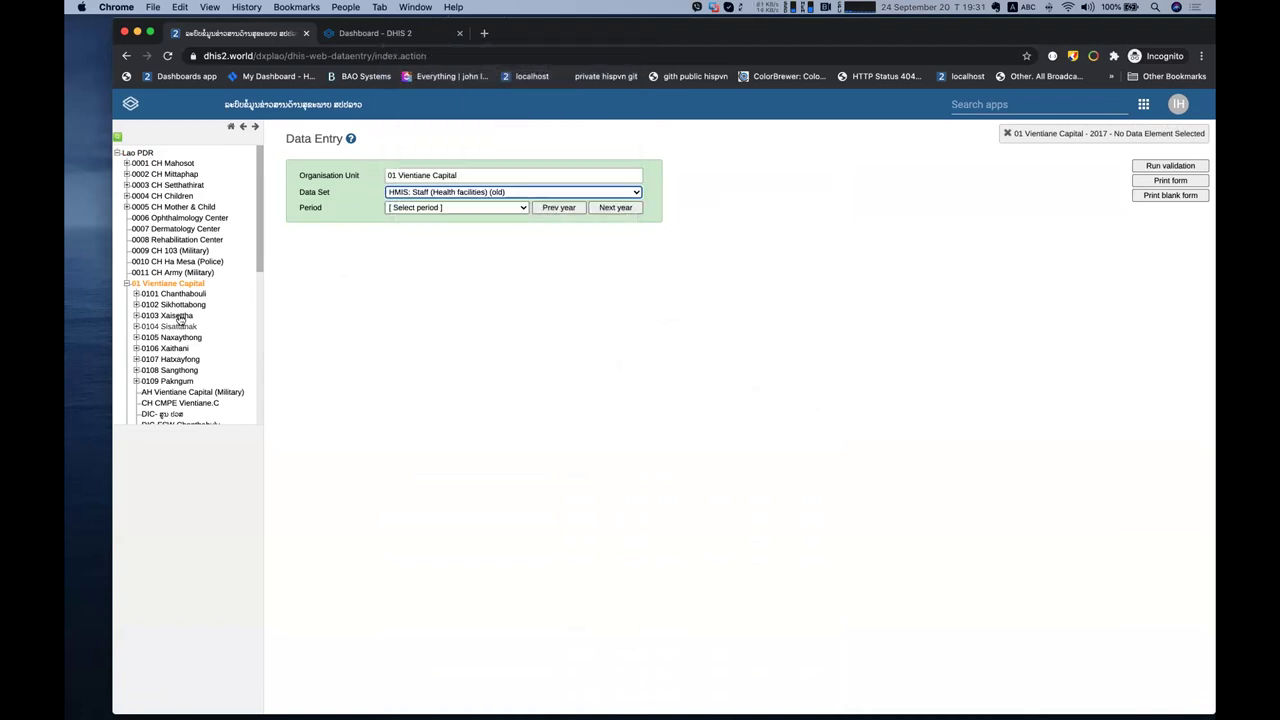
pyautogui.click(136, 294)
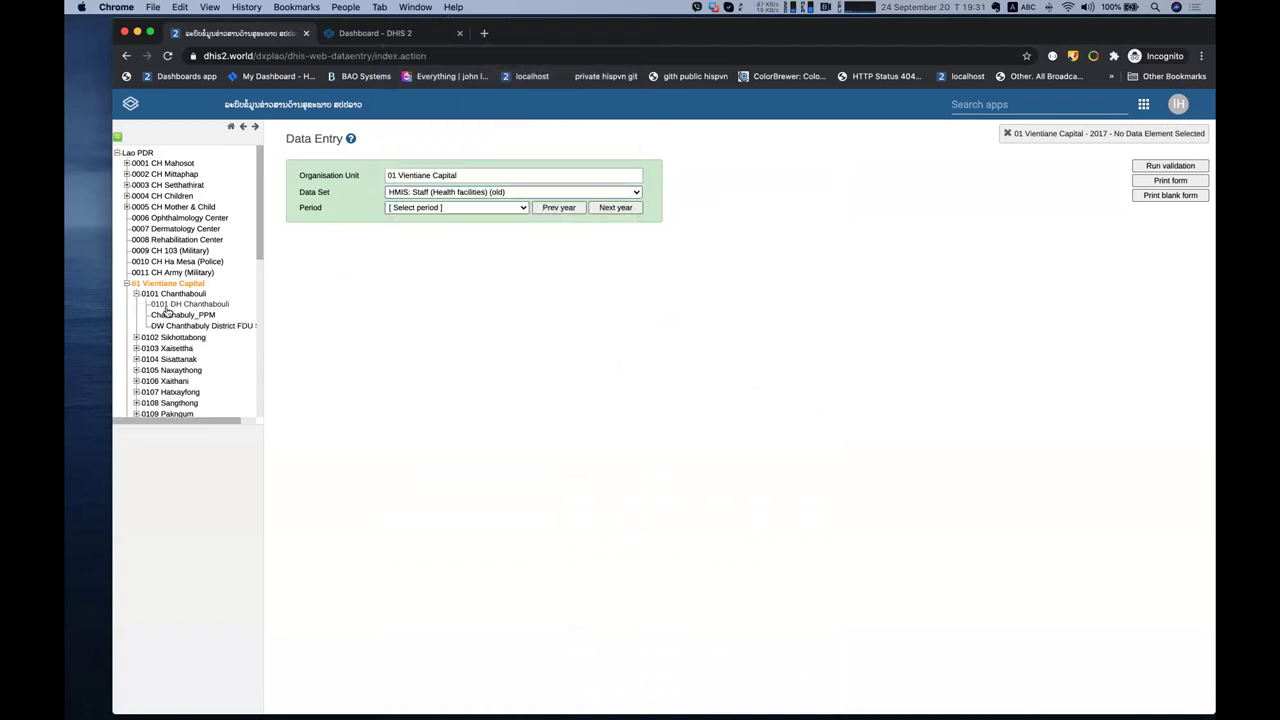
pyautogui.click(167, 305)
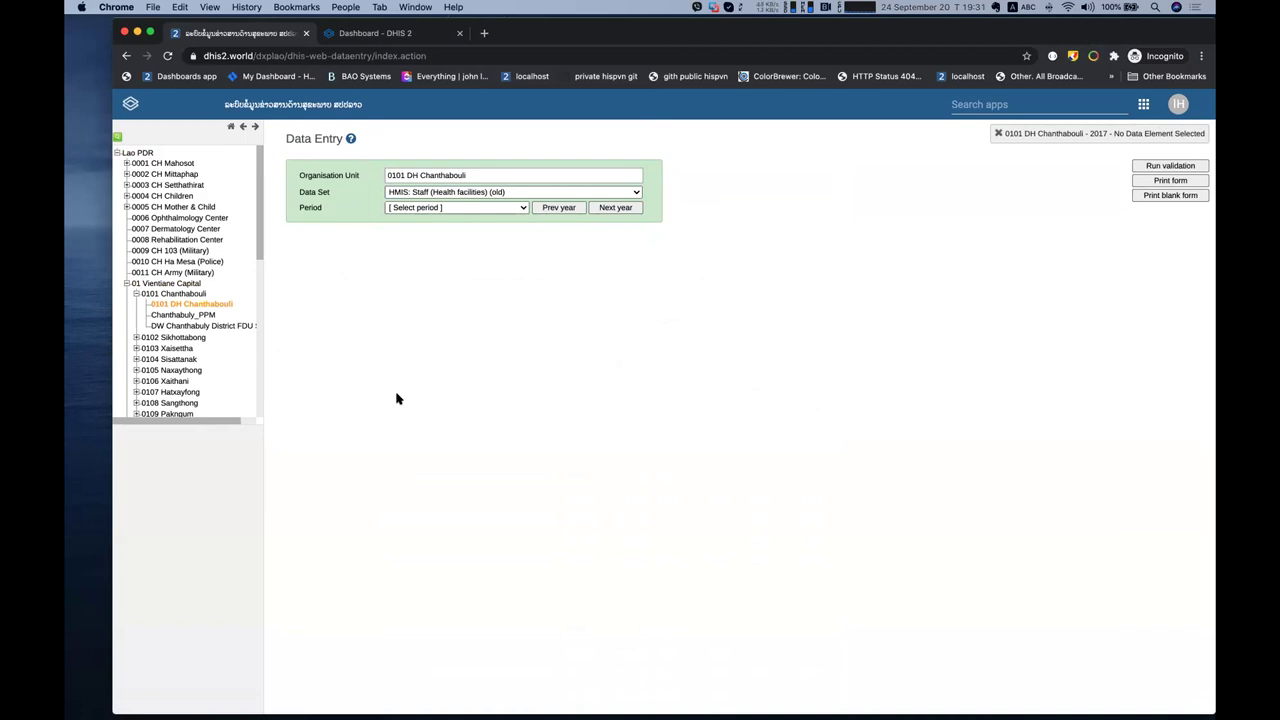
pyautogui.click(296, 111)
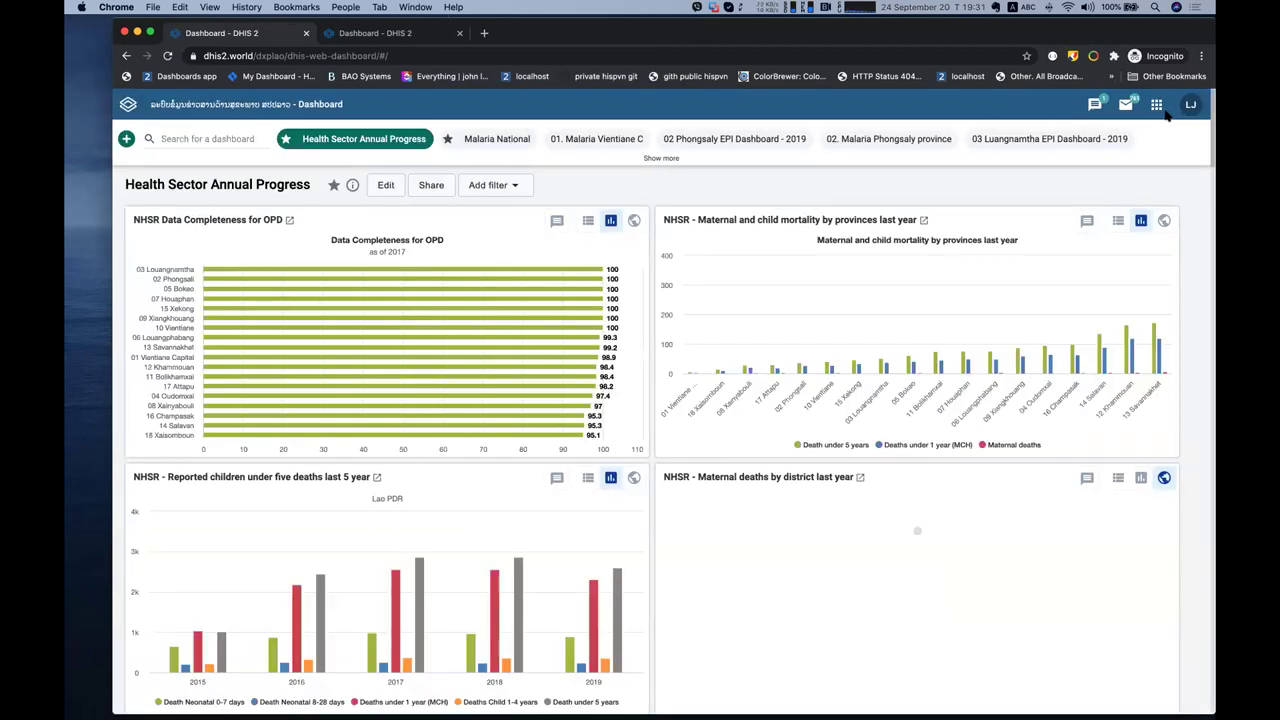
# Launch the Integrated Health Data Dashboard (DXP) from the installed apps list
pyautogui.click(1157, 106)
pyautogui.scroll(-5, 1051, 220)
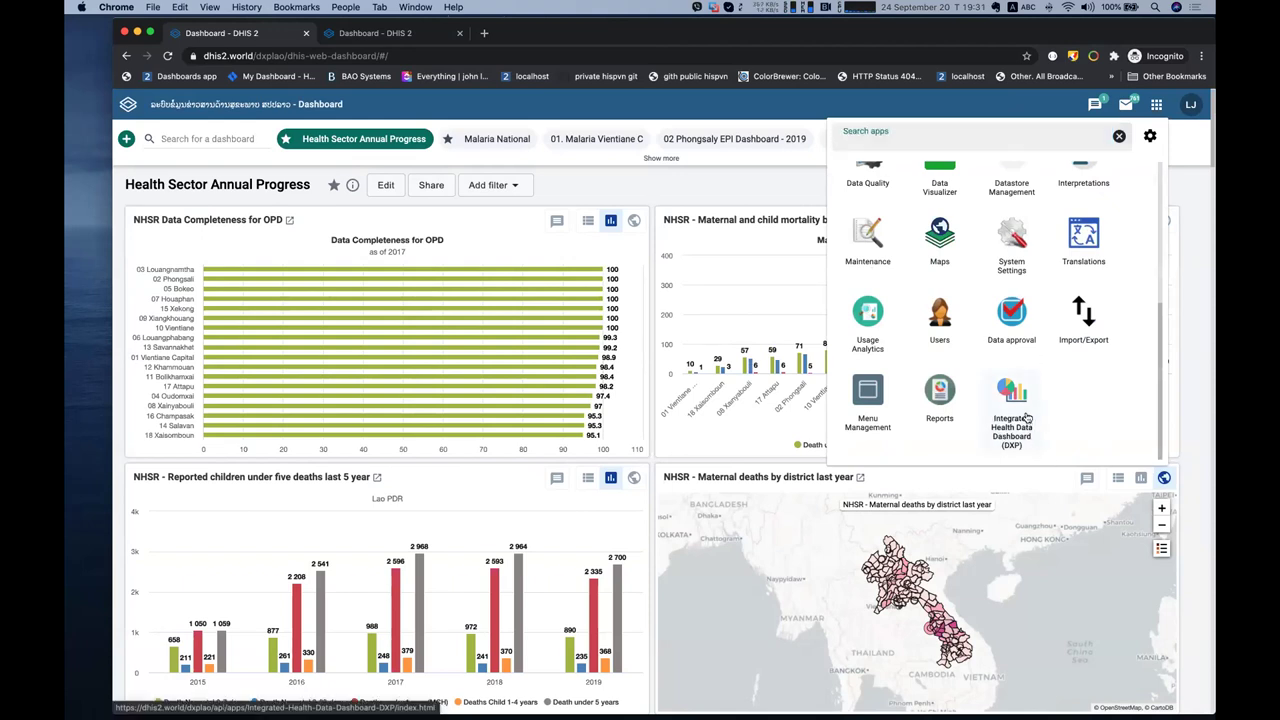
pyautogui.click(1027, 418)
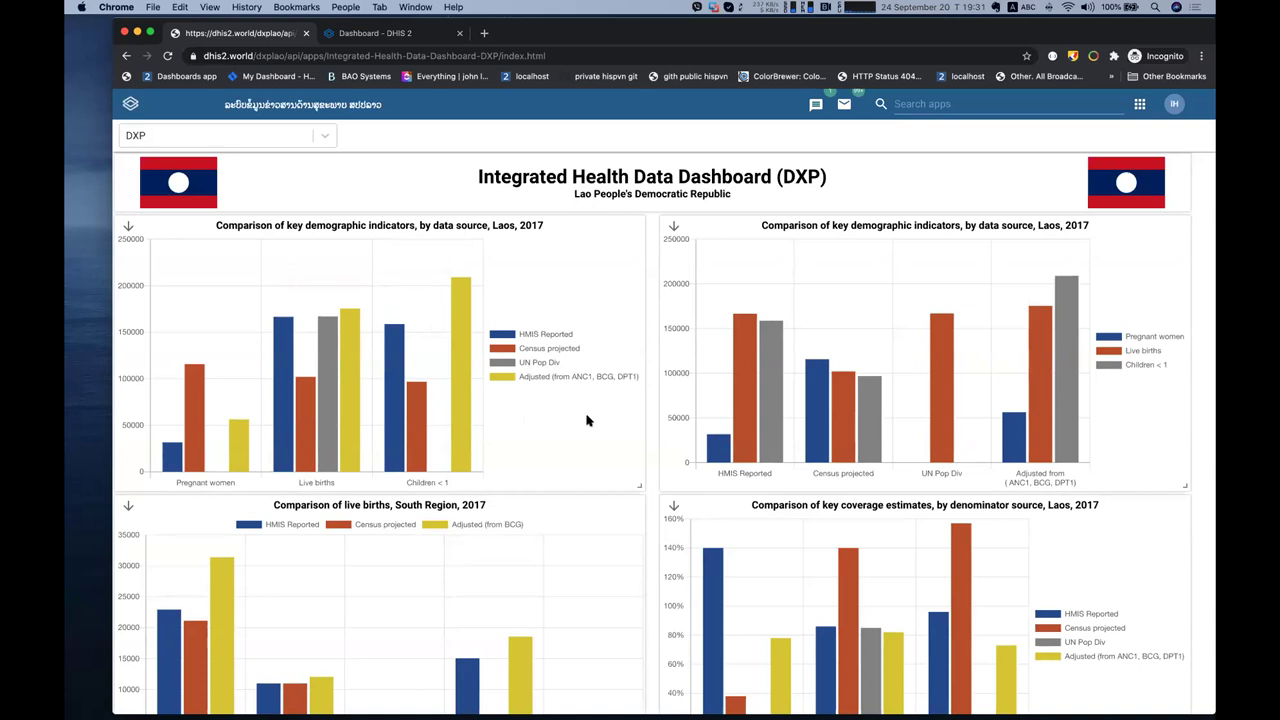
# Scroll the DXP dashboard and read the live-birth values by data source
pyautogui.scroll(-2, 575, 413)
pyautogui.scroll(2, 575, 413)
pyautogui.scroll(-3, 575, 413)
pyautogui.scroll(3, 575, 413)
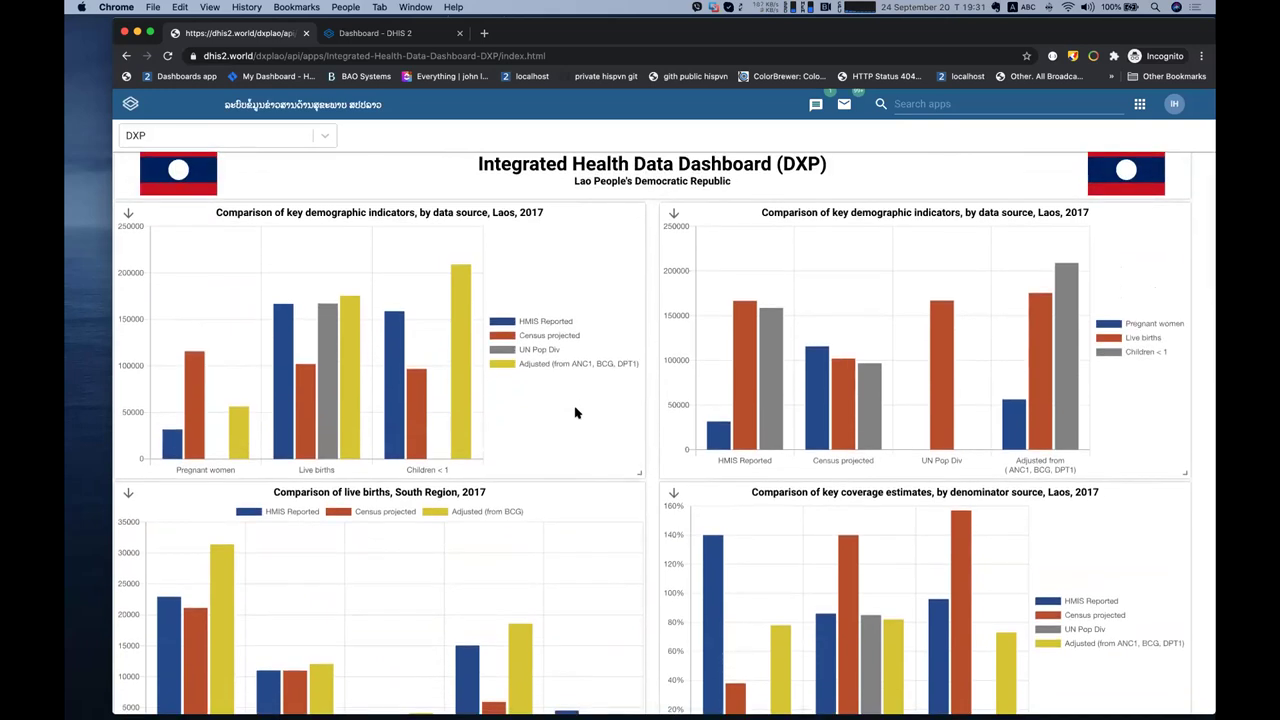
pyautogui.scroll(-1, 575, 413)
pyautogui.scroll(1, 575, 413)
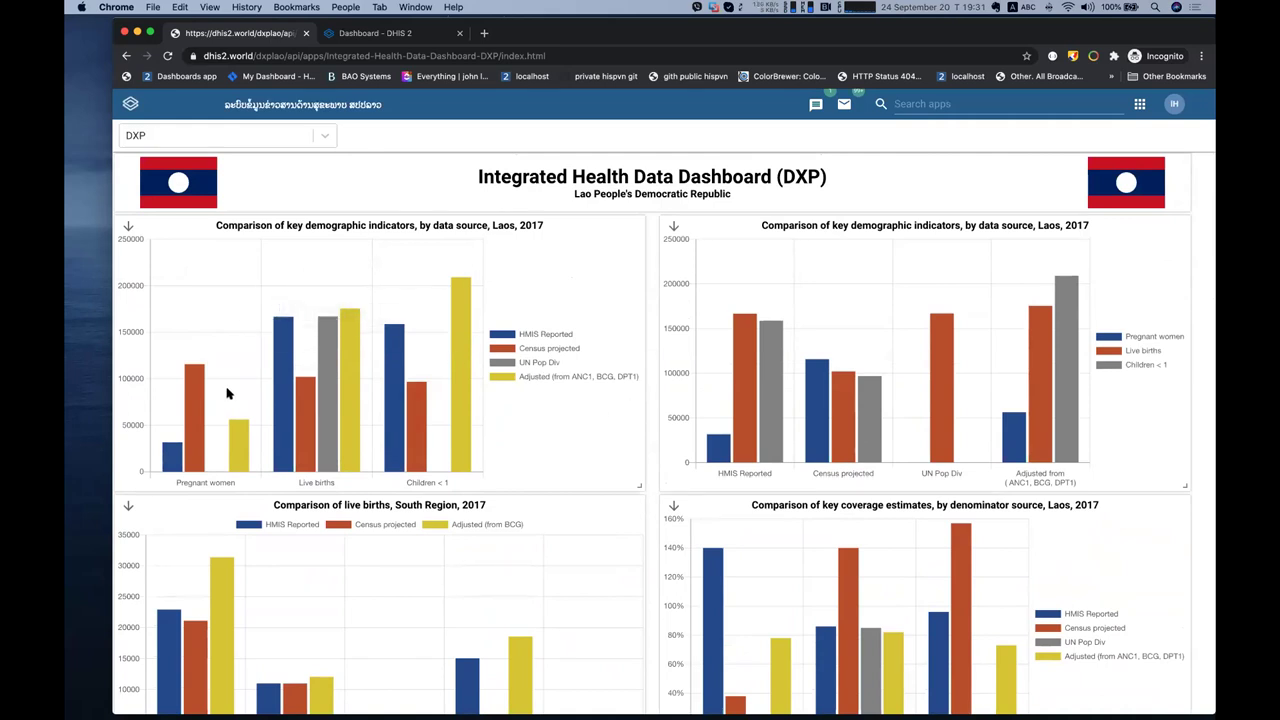
pyautogui.scroll(-1, 227, 394)
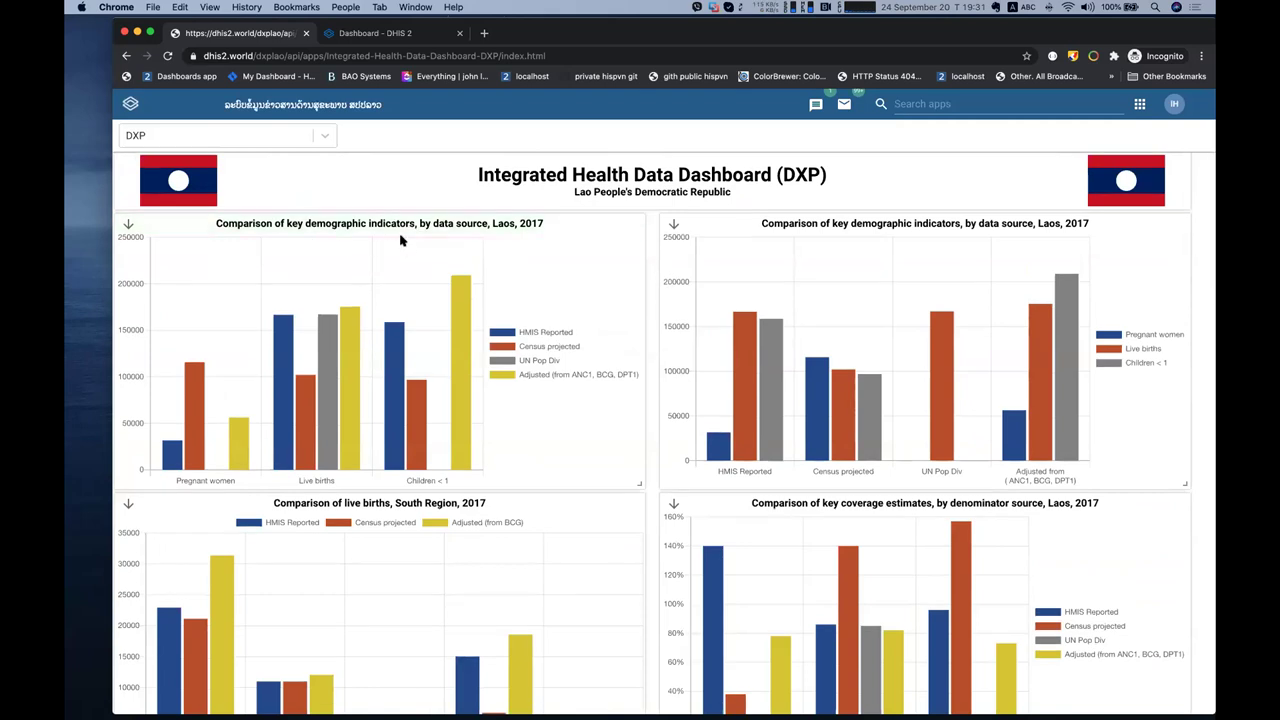
pyautogui.scroll(-5, 422, 240)
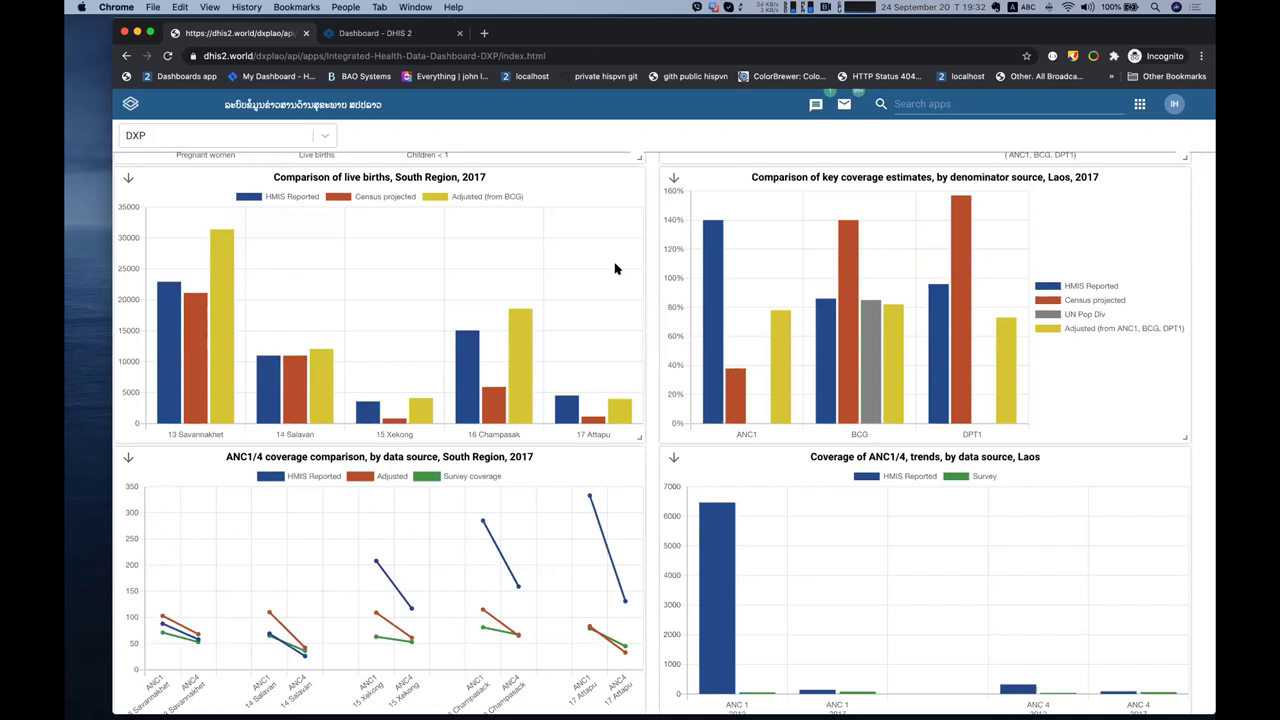
pyautogui.moveTo(175, 340)
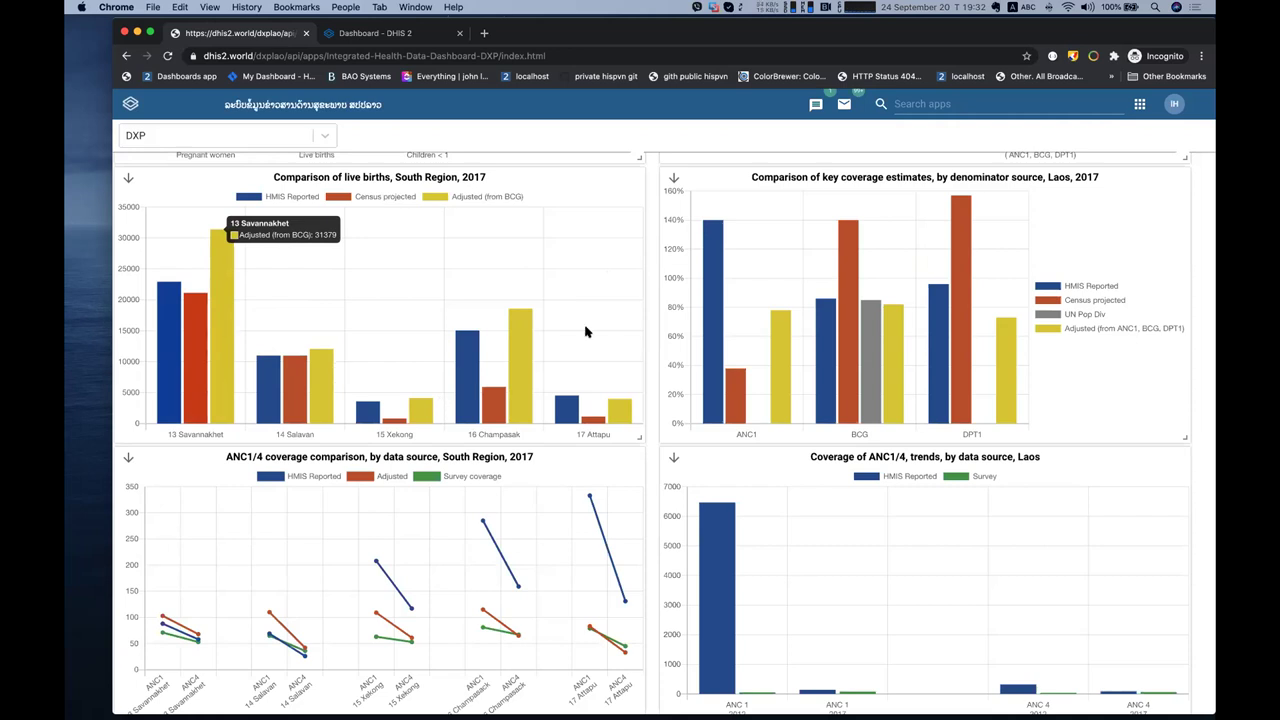
# Scroll down to the ANC1/4 coverage, HIV testing and Caesarean section rate charts
pyautogui.scroll(1, 602, 318)
pyautogui.scroll(-5, 602, 318)
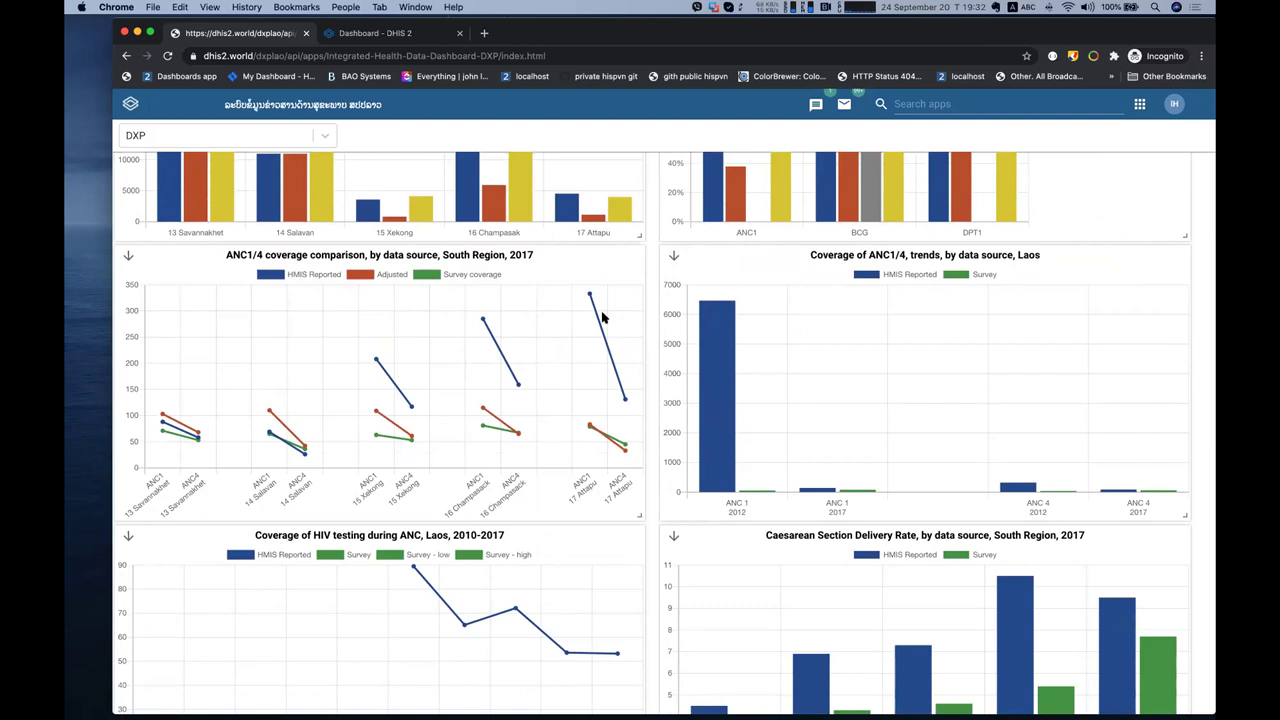
pyautogui.scroll(1, 602, 317)
pyautogui.scroll(-2, 602, 317)
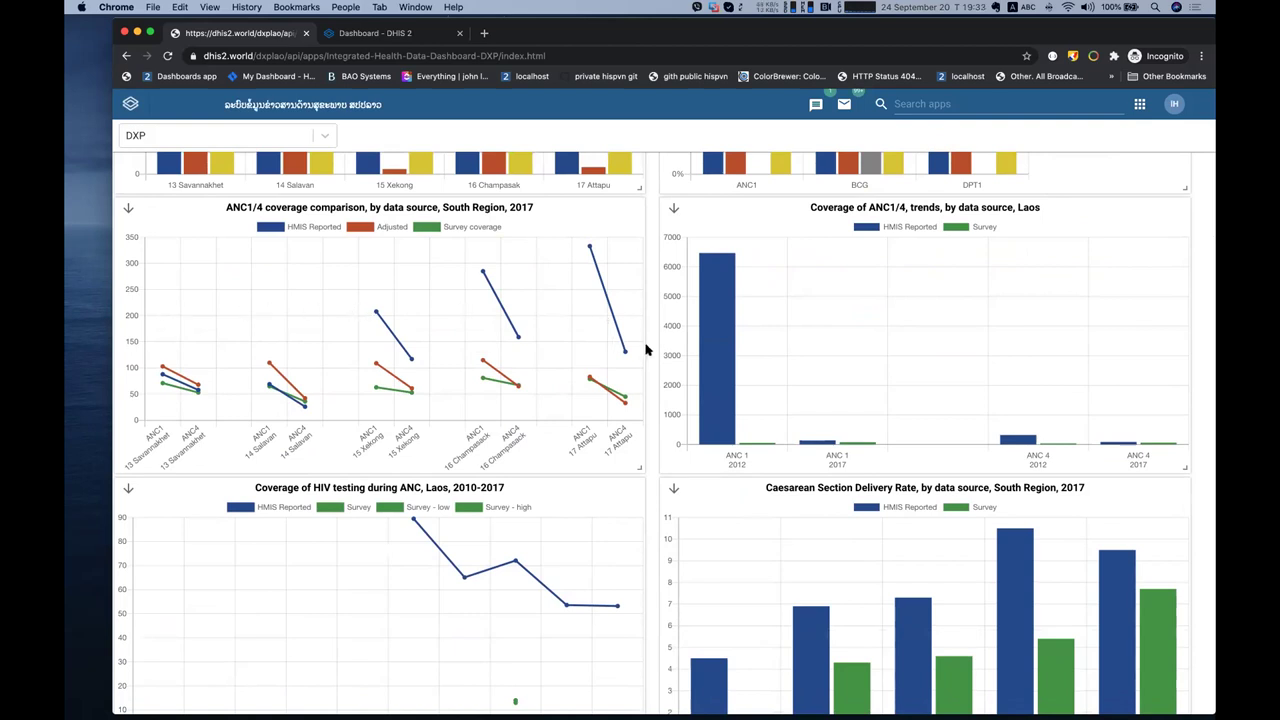
# Save the South Region 2017 ANC1/4 coverage comparison chart as a PNG image
pyautogui.click(128, 211)
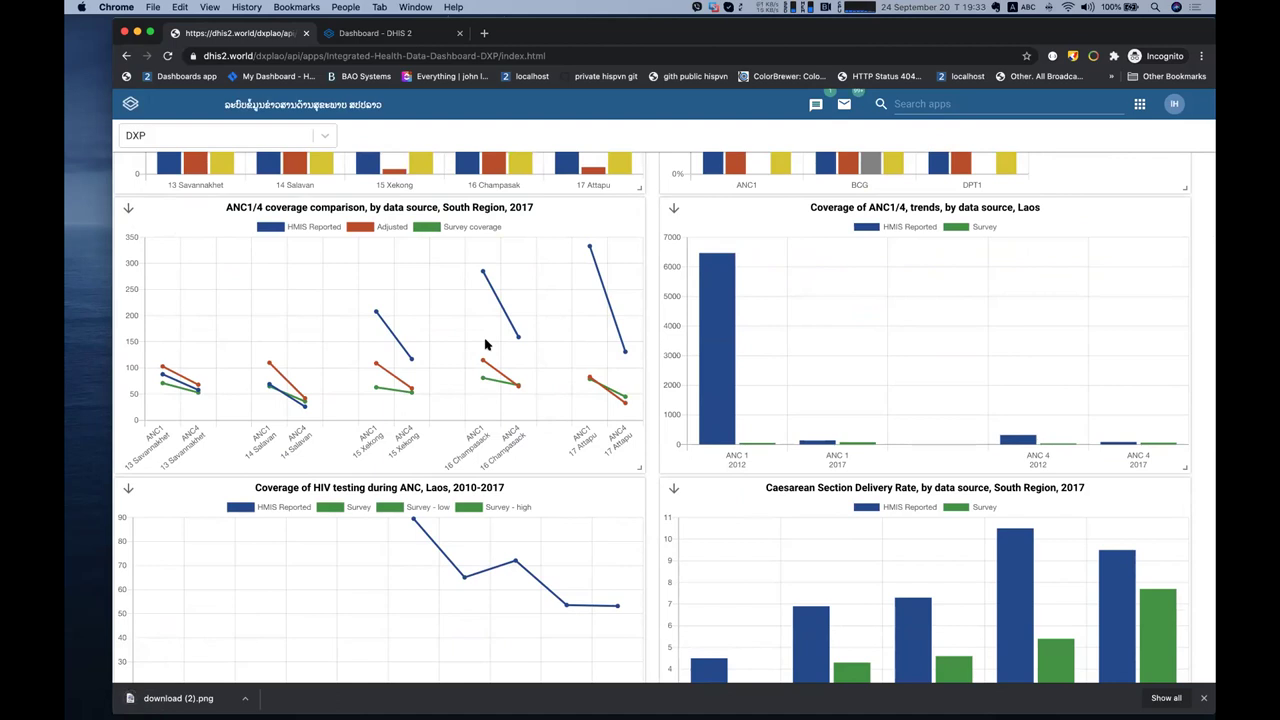
pyautogui.scroll(-1, 485, 345)
pyautogui.scroll(2, 485, 345)
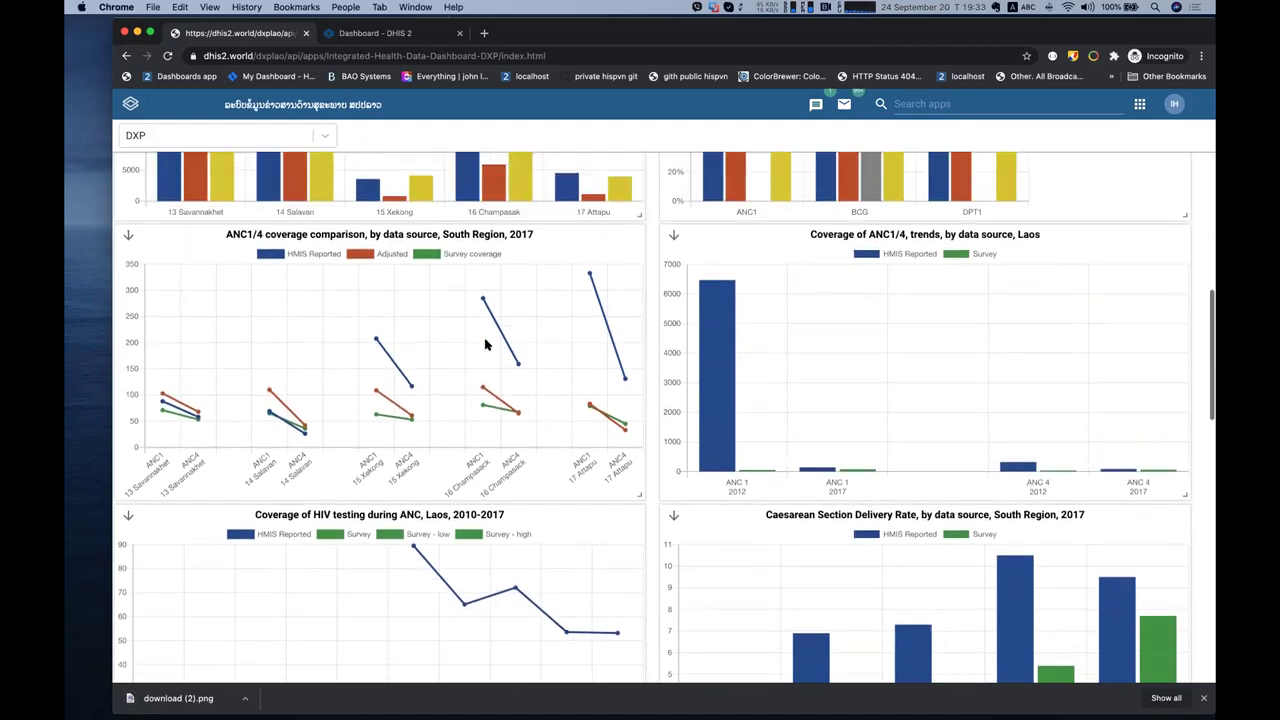
pyautogui.scroll(-4, 485, 345)
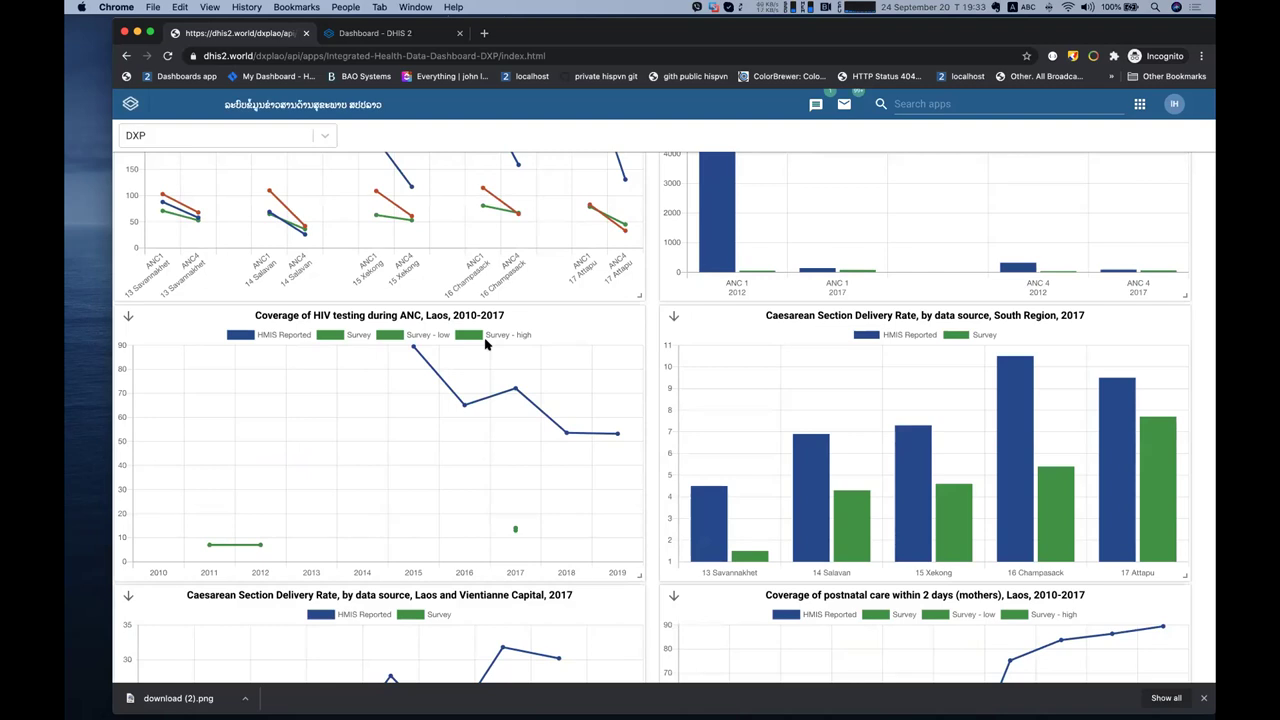
pyautogui.scroll(5, 485, 344)
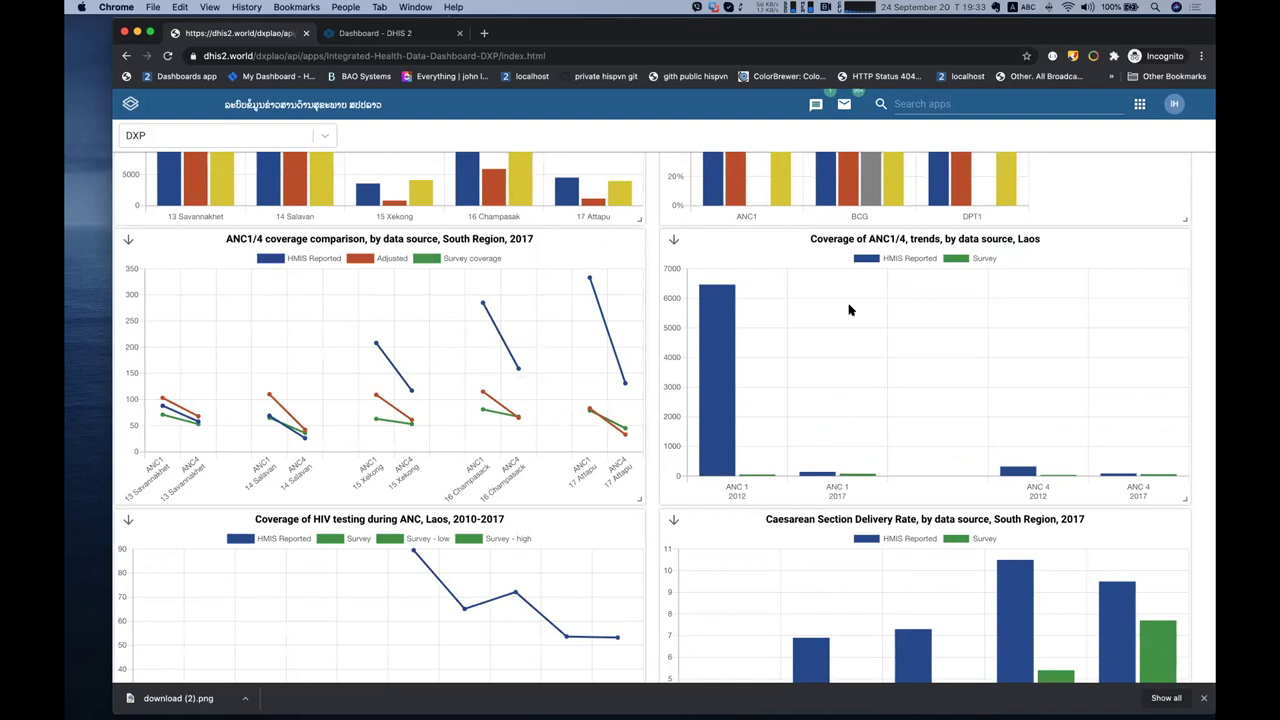
# Scroll through the remaining charts and maps, then back up to the key demographic indicators
pyautogui.scroll(-10, 848, 310)
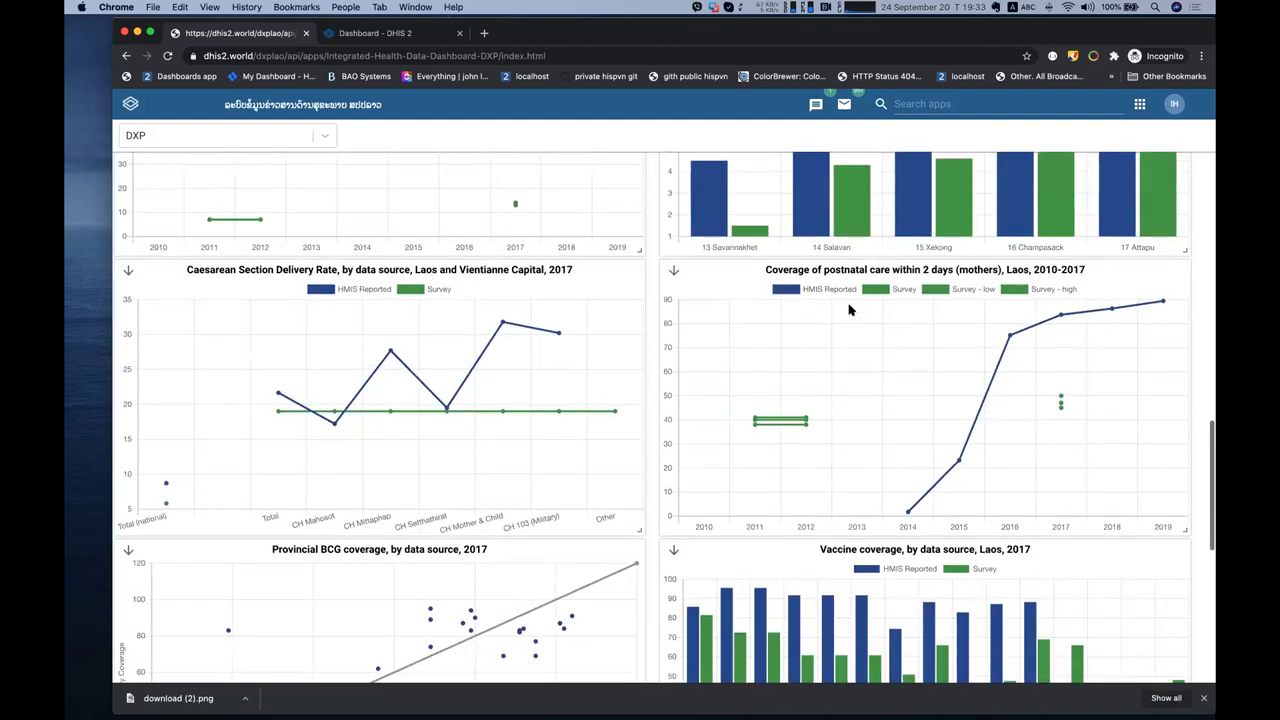
pyautogui.scroll(-2, 848, 310)
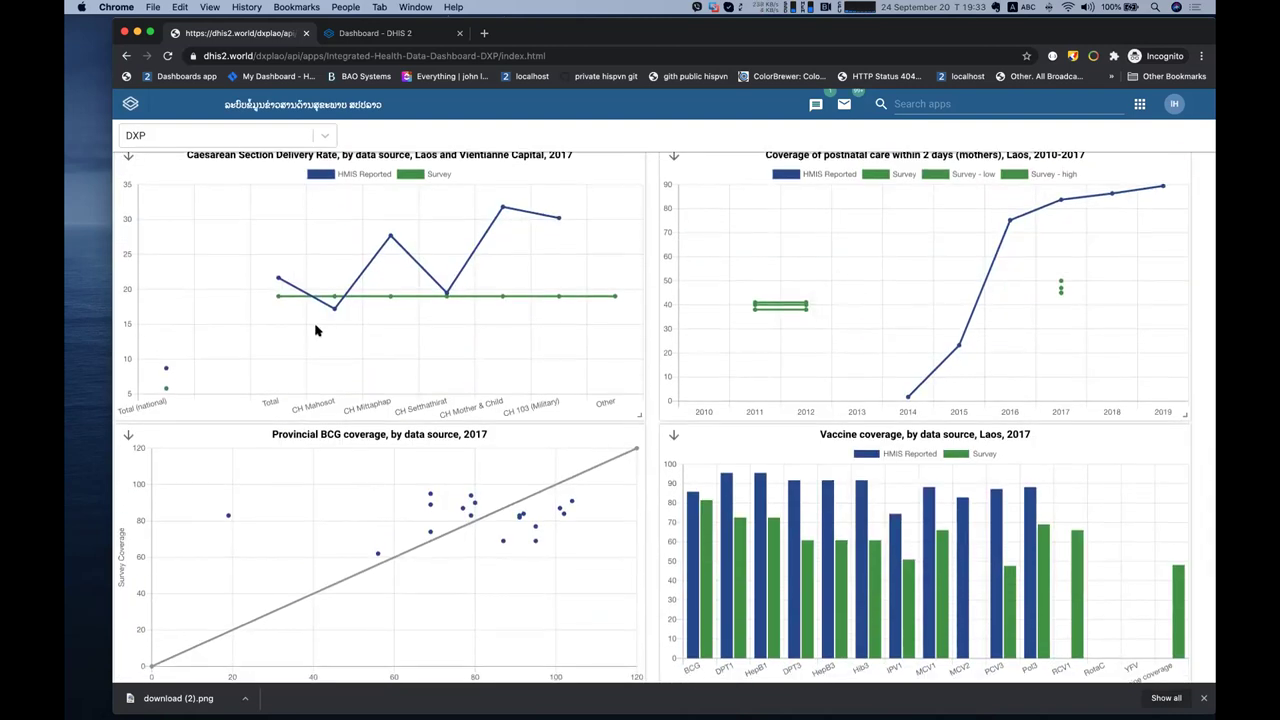
pyautogui.scroll(1, 315, 330)
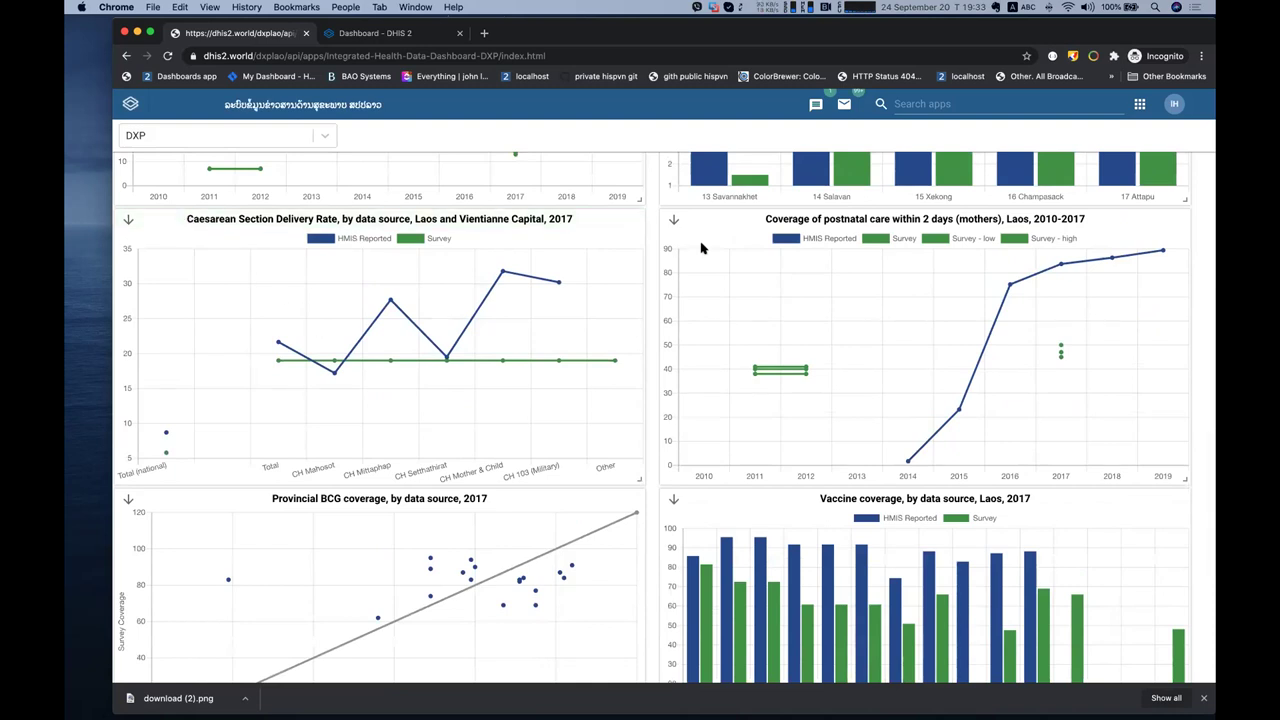
pyautogui.scroll(-4, 701, 248)
pyautogui.moveTo(432, 338)
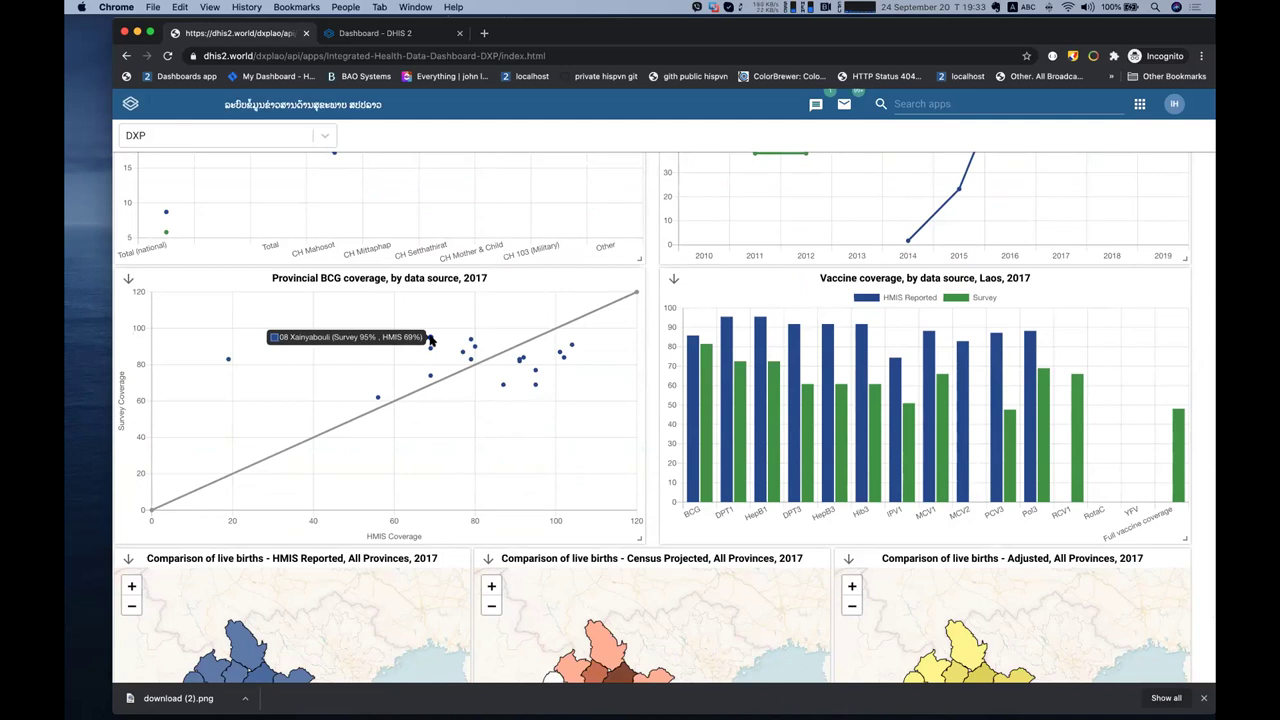
pyautogui.scroll(-4, 430, 340)
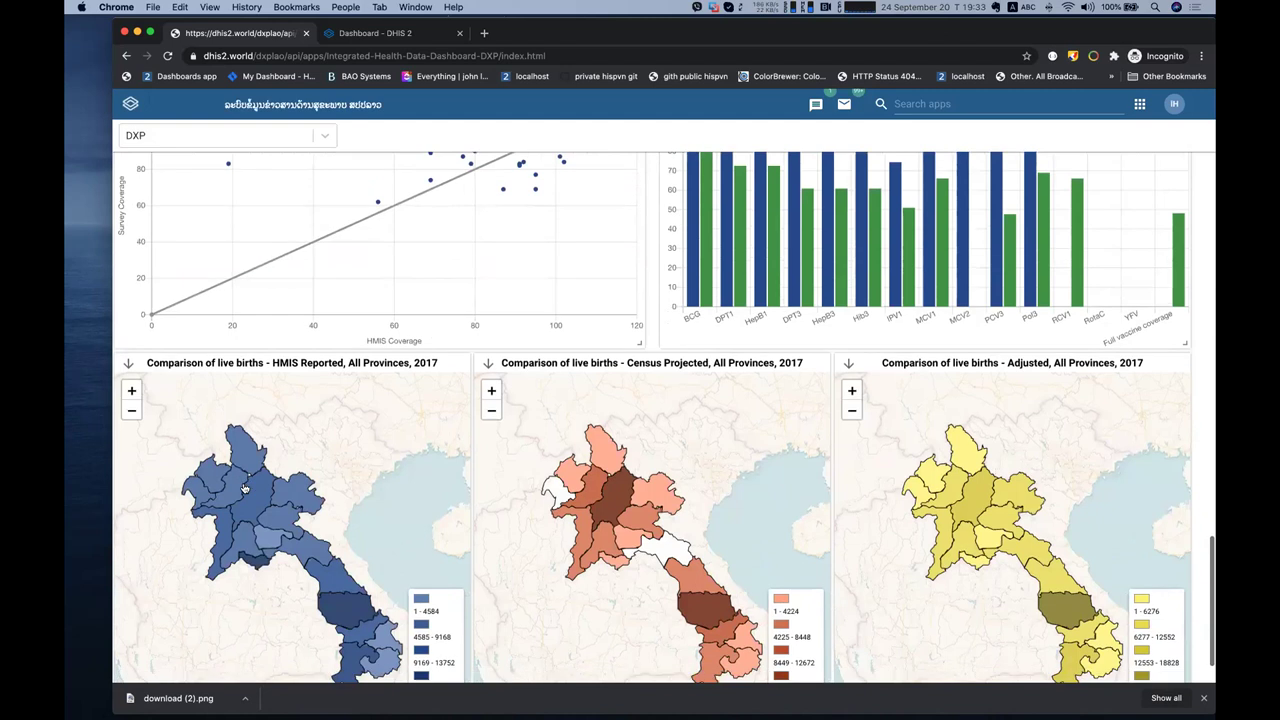
pyautogui.scroll(-1, 528, 486)
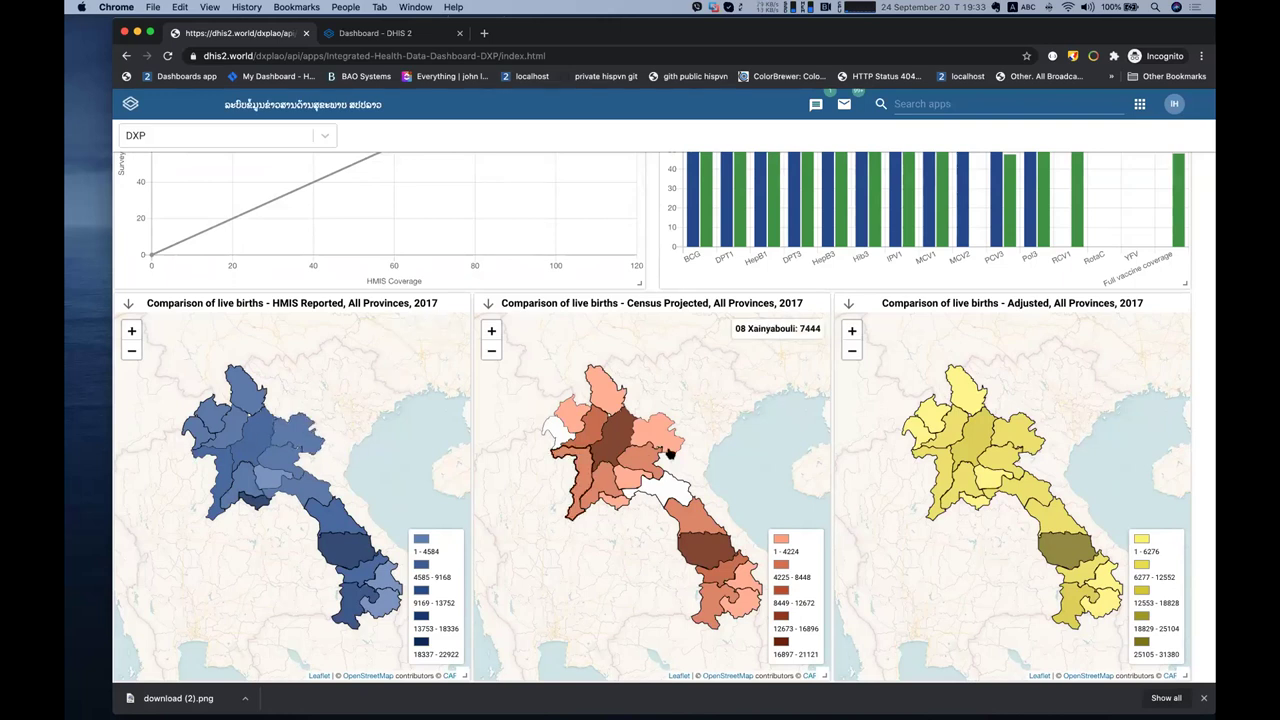
pyautogui.scroll(-1, 670, 453)
pyautogui.scroll(3, 670, 453)
pyautogui.scroll(3, 670, 453)
pyautogui.scroll(-5, 670, 453)
pyautogui.scroll(15, 600, 400)
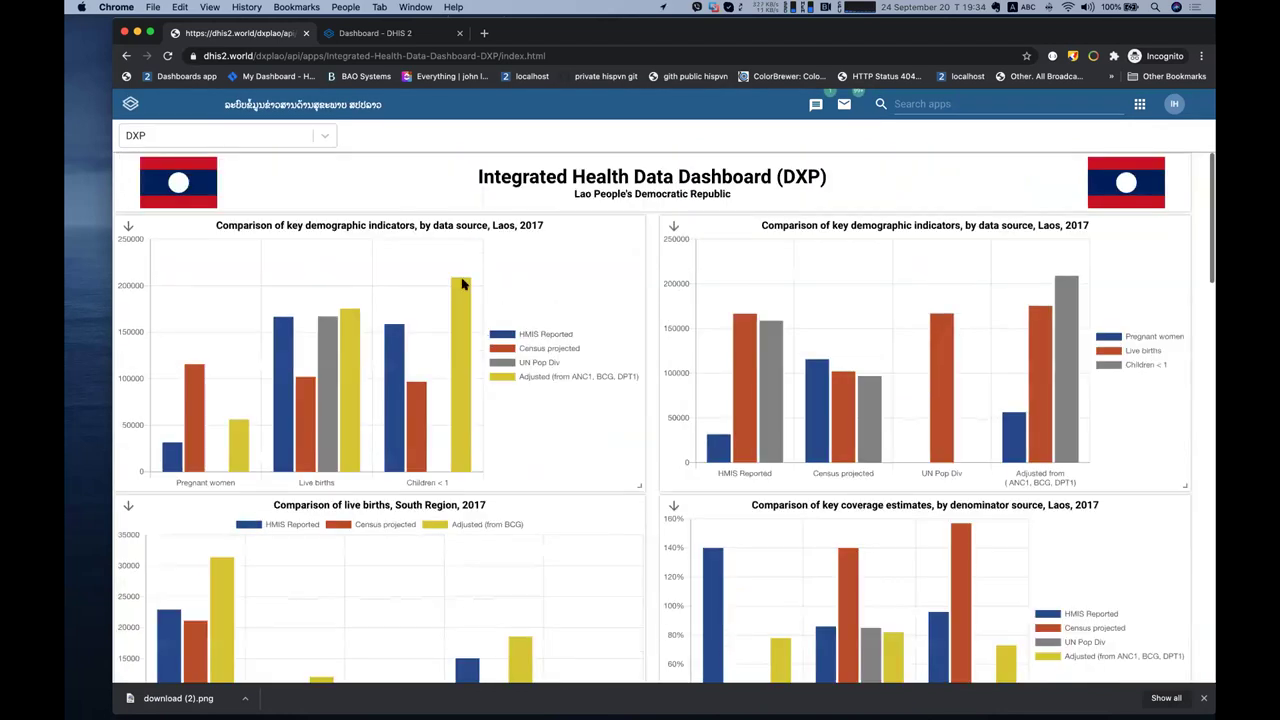
# Check the list of available dashboards, dismiss it and scroll down the DXP dashboard
pyautogui.click(263, 143)
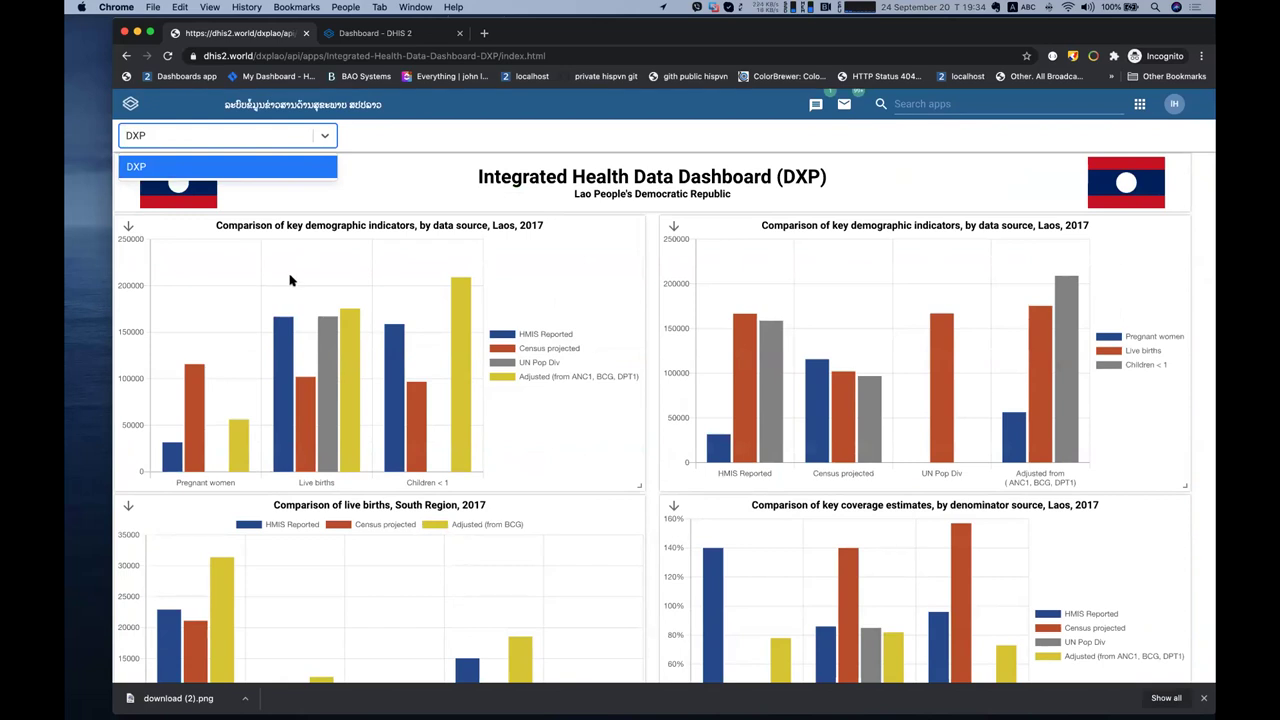
pyautogui.click(376, 198)
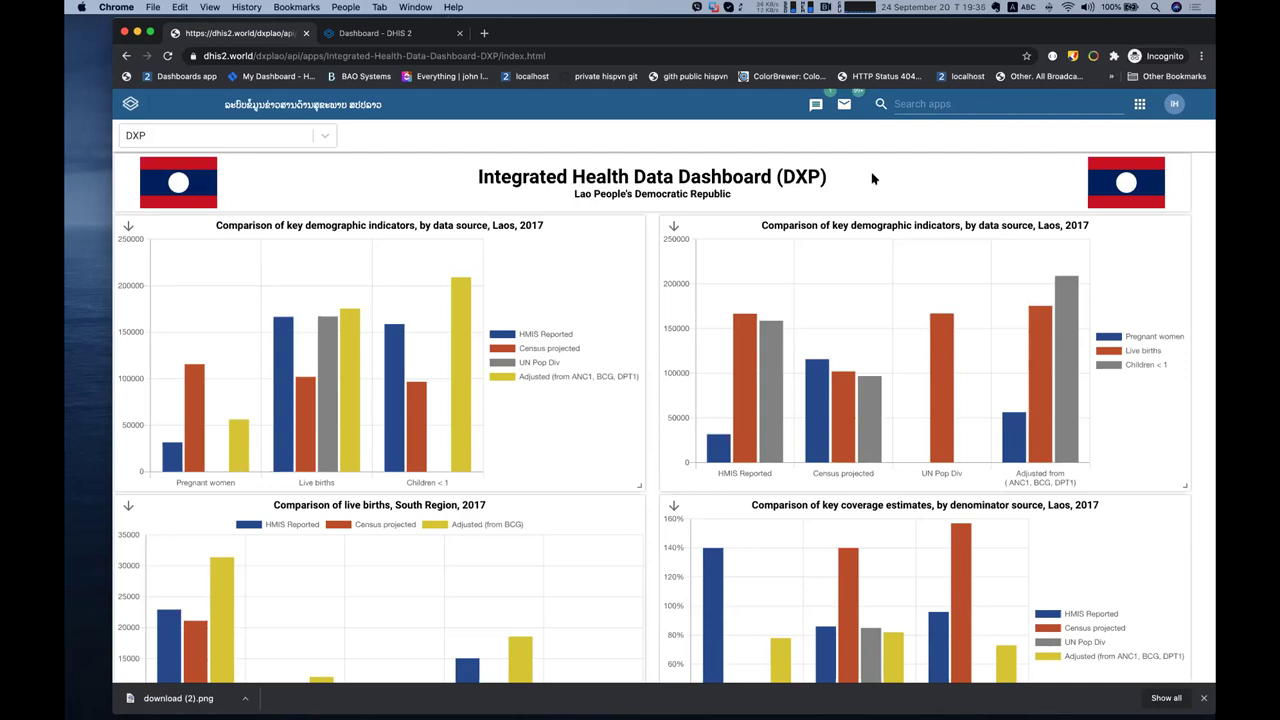
pyautogui.scroll(-5, 506, 266)
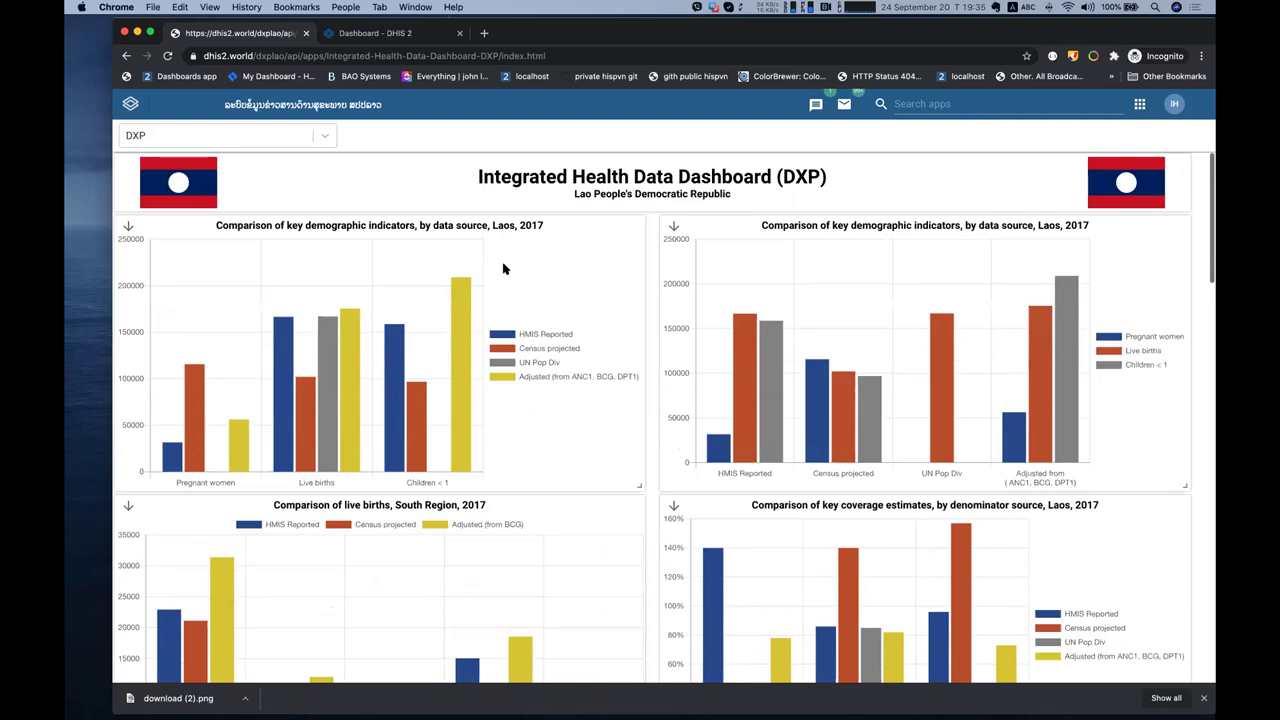
pyautogui.scroll(-5, 506, 266)
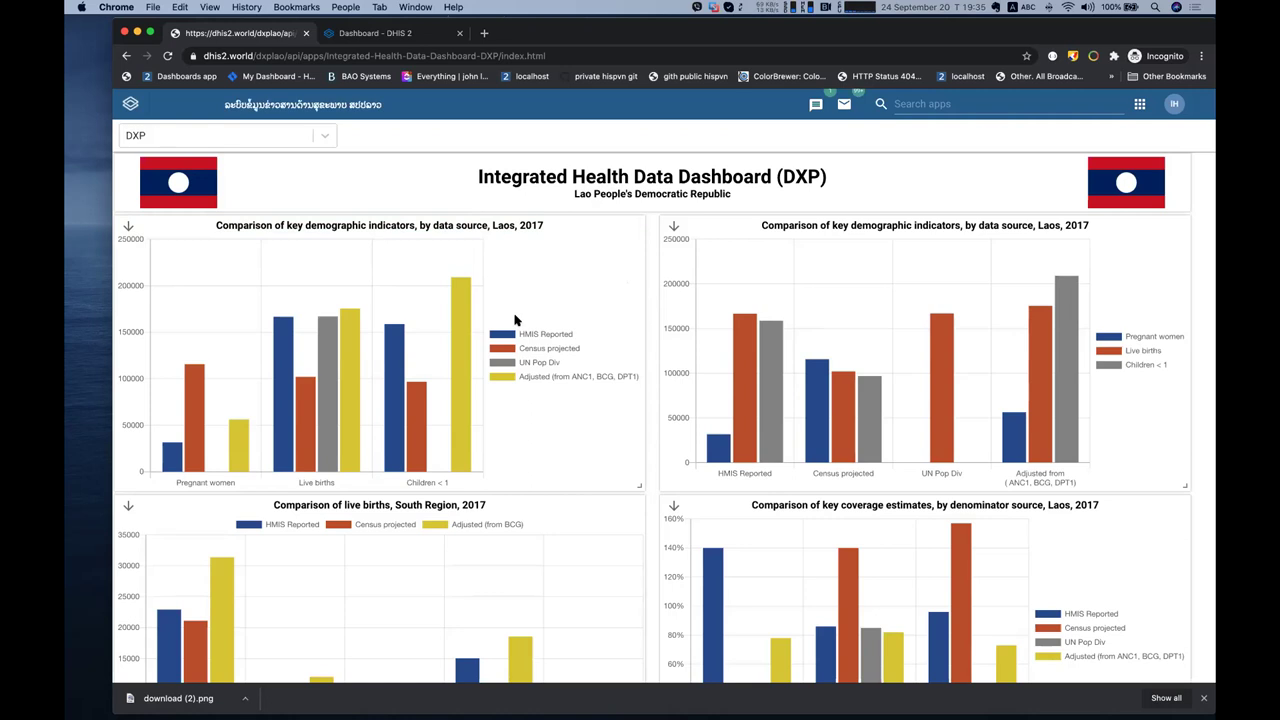
# Scroll further through the dashboard, then bring up the apps list with Pivot Table, Data Entry and Dashboard
pyautogui.scroll(-15, 515, 319)
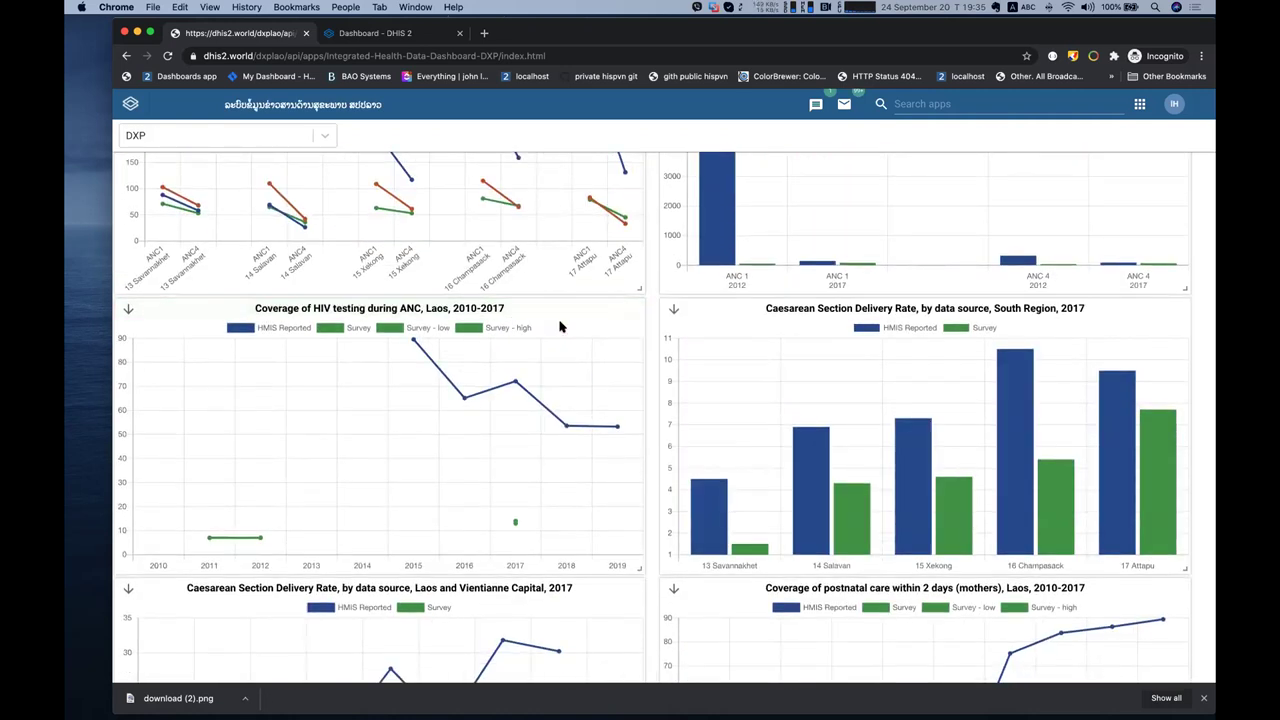
pyautogui.scroll(-6, 560, 324)
pyautogui.scroll(-3, 560, 326)
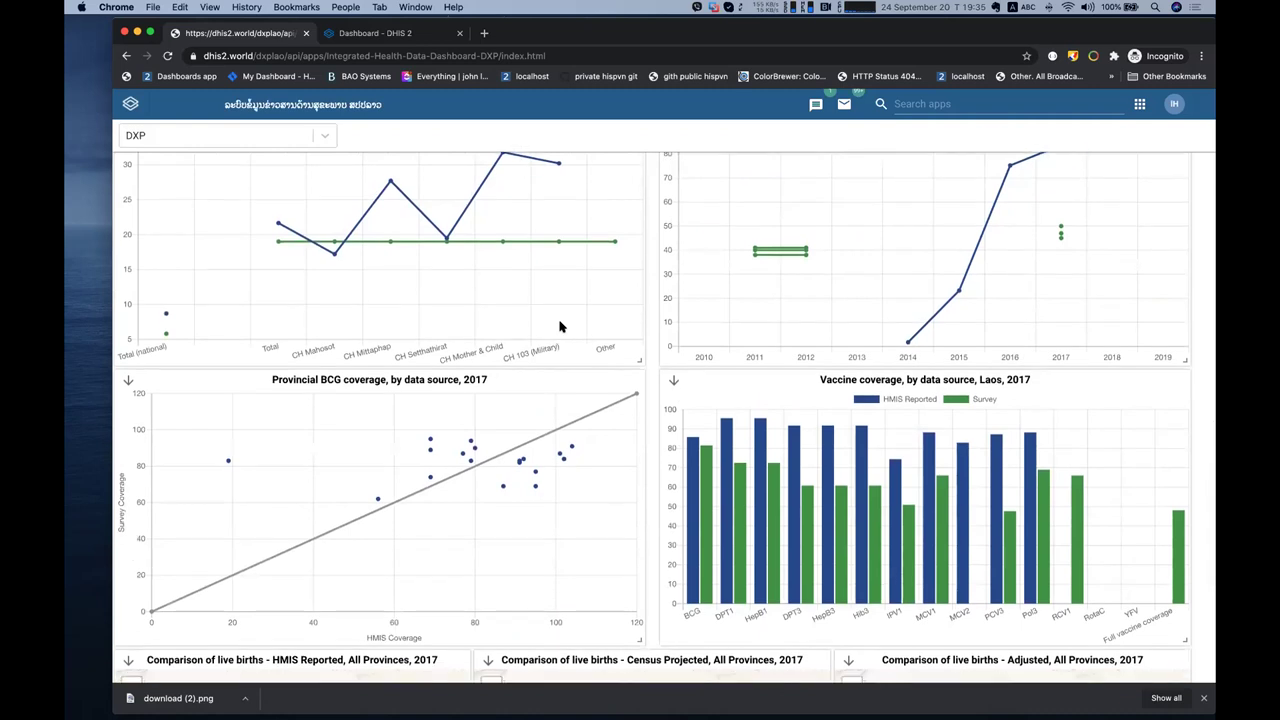
pyautogui.scroll(-5, 560, 326)
pyautogui.scroll(20, 560, 326)
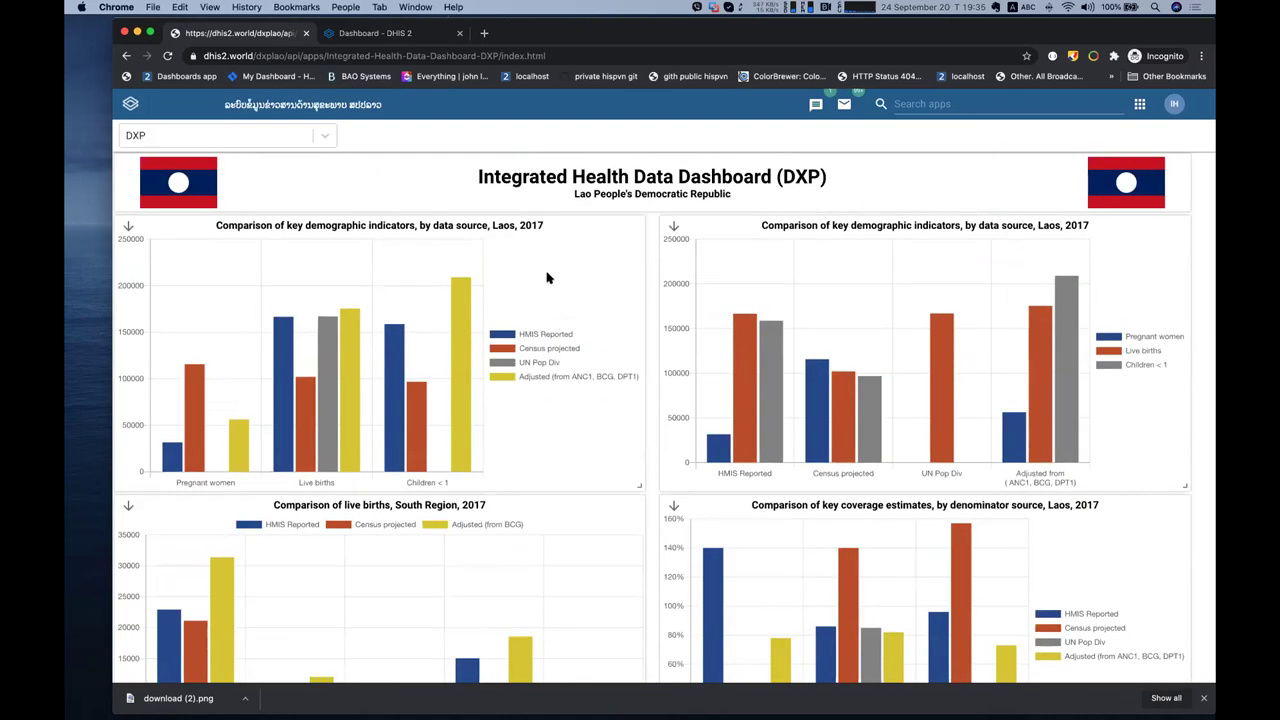
pyautogui.click(940, 102)
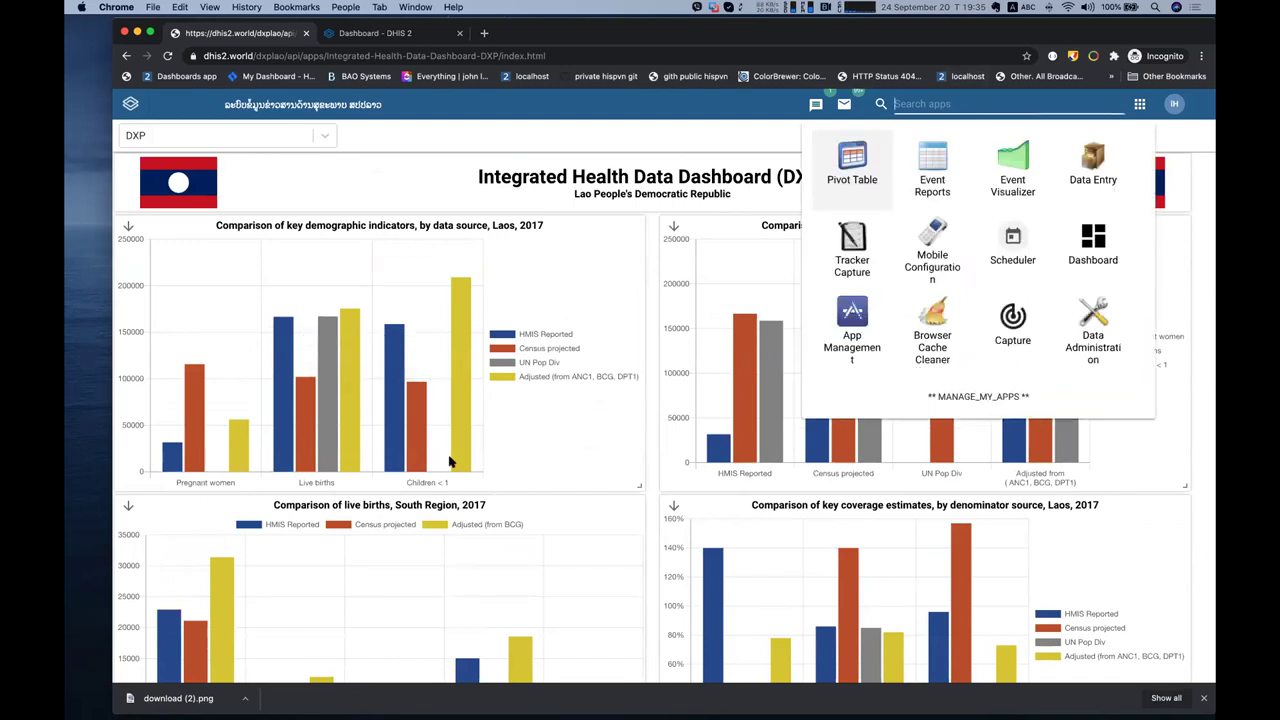